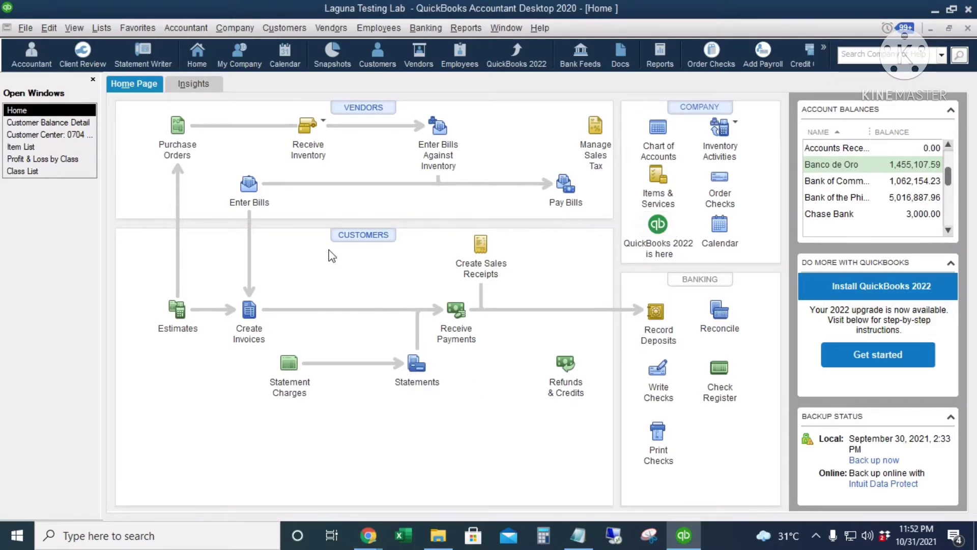
left_click(366, 236)
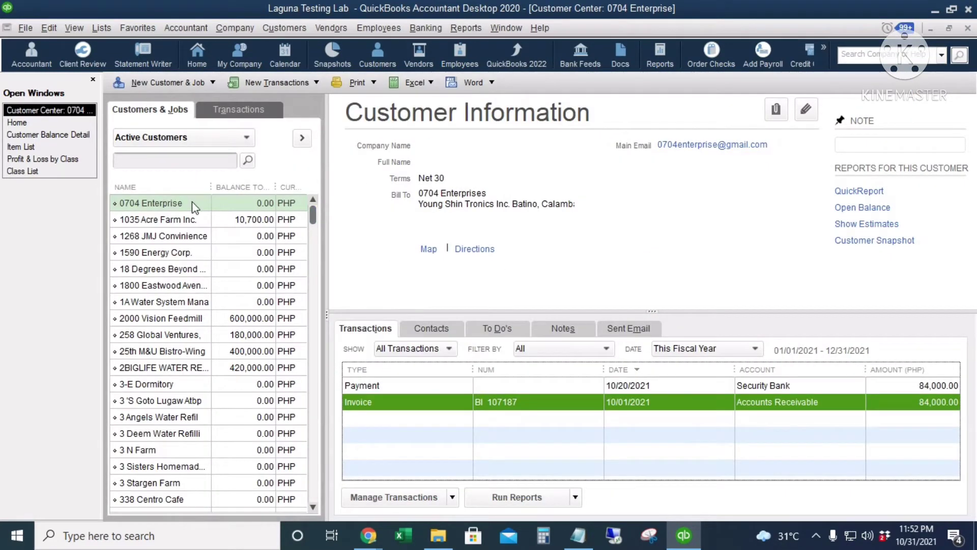
left_click(194, 204)
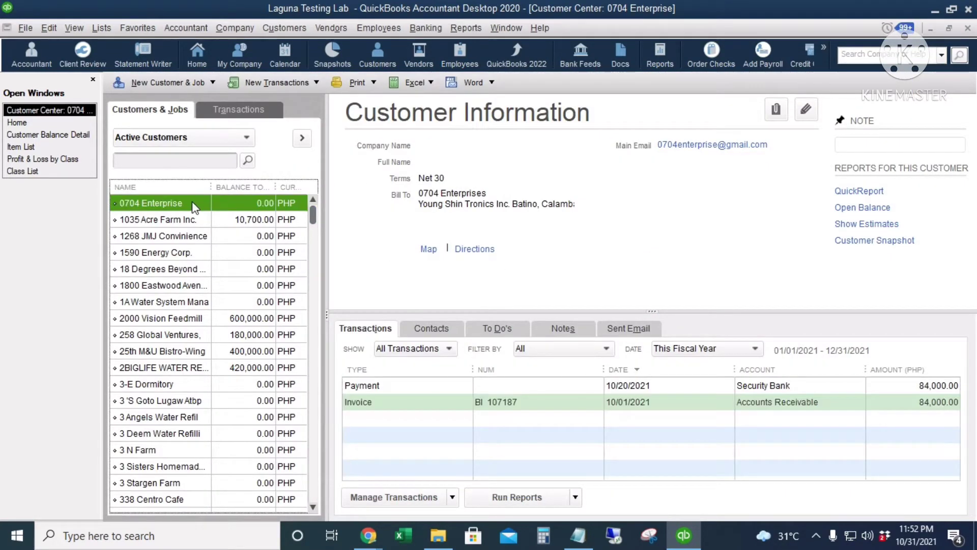
double_click(552, 405)
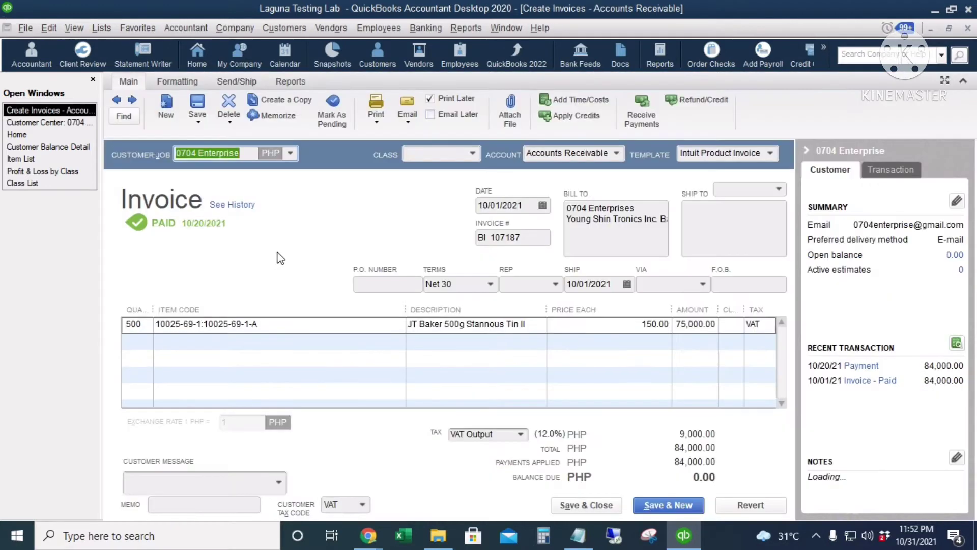
left_click(233, 327)
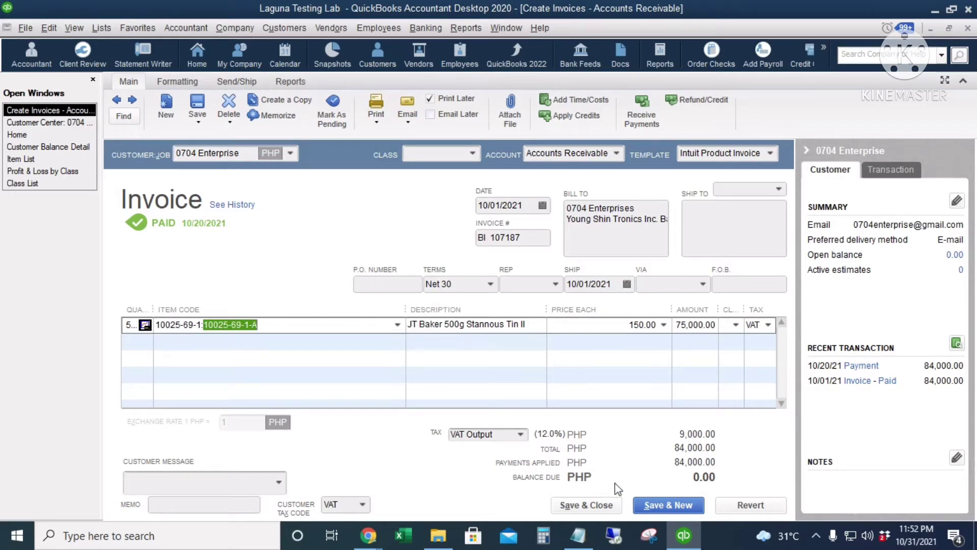
left_click(596, 506)
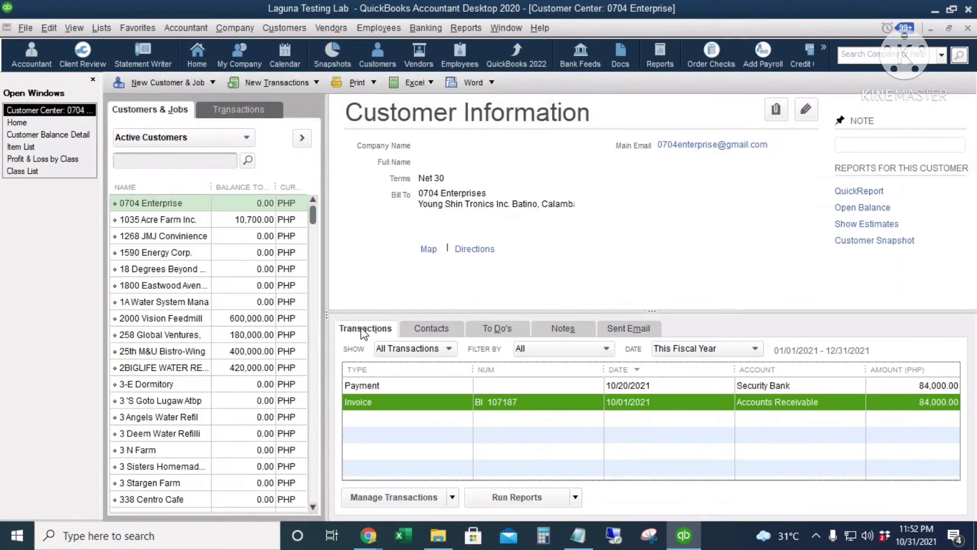
Start a credit memo for 0704 Enterprise dated 10/22/2021.
key("ctrl+Tab")
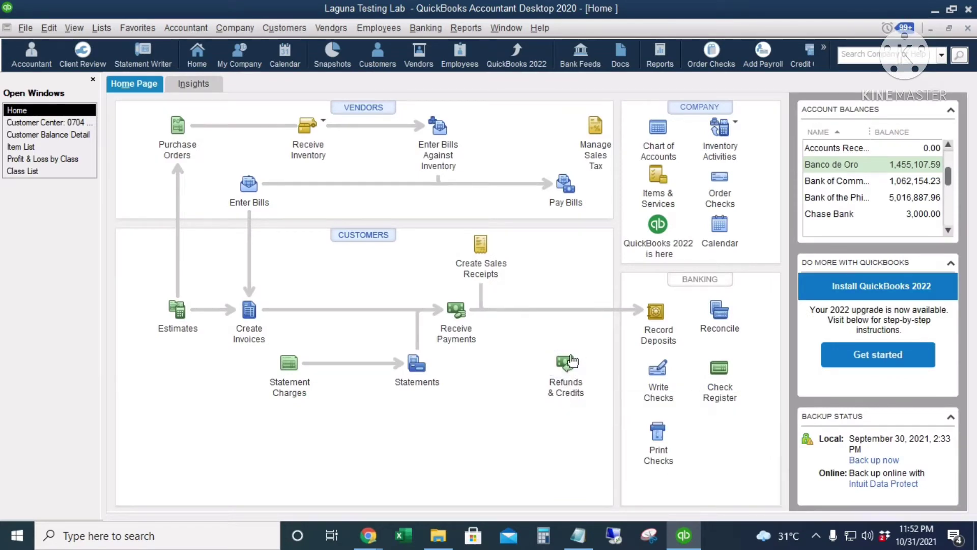
left_click(566, 369)
left_click(294, 156)
left_click(252, 208)
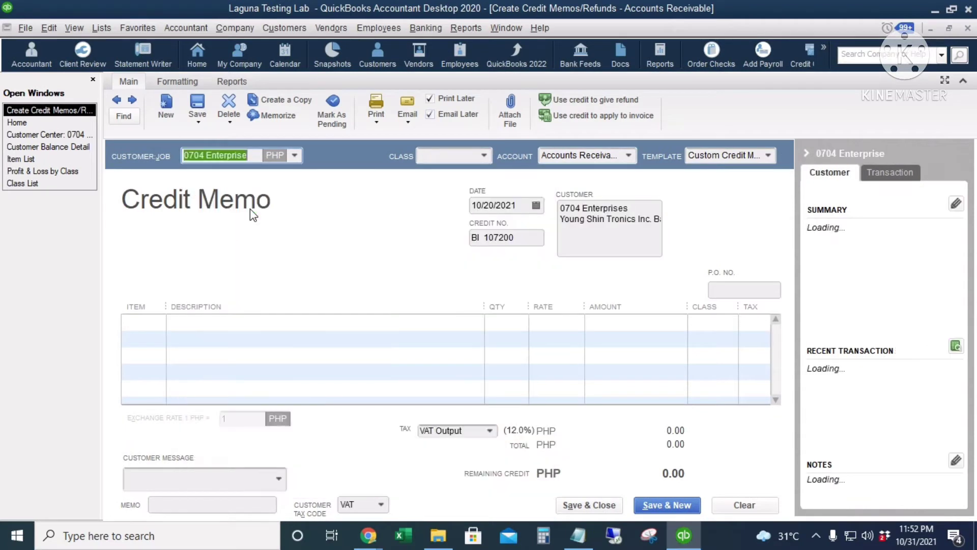
left_click(537, 205)
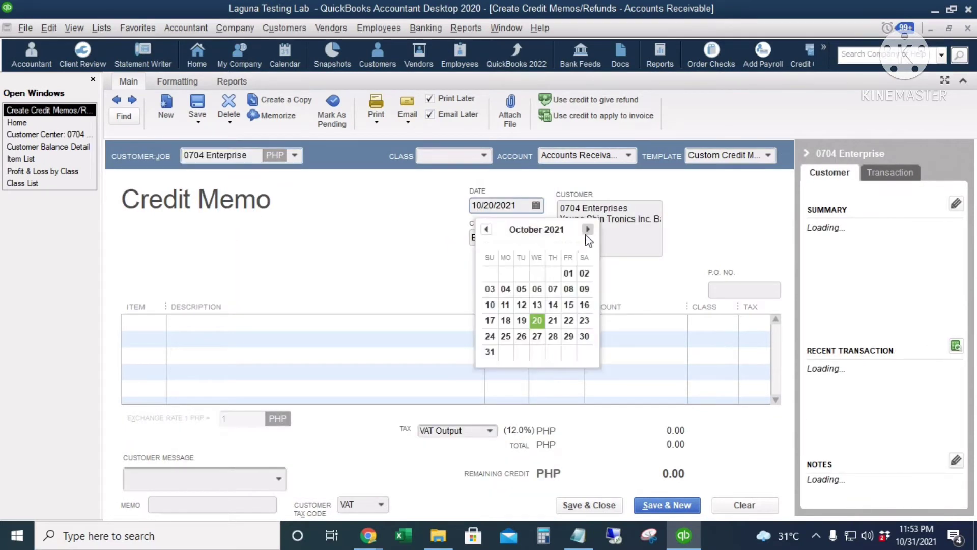
left_click(571, 318)
double_click(527, 237)
left_click(488, 237)
Add item 10025-69-1-A to the memo with quantity 100 at a rate of 150.00.
left_click(112, 318)
type("10025-69-1")
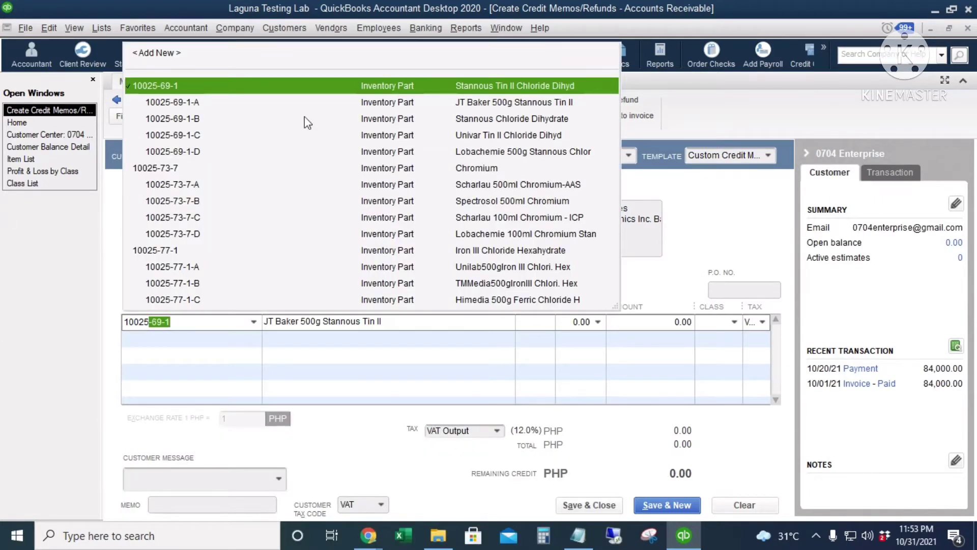
left_click(243, 102)
left_click(515, 326)
type("100")
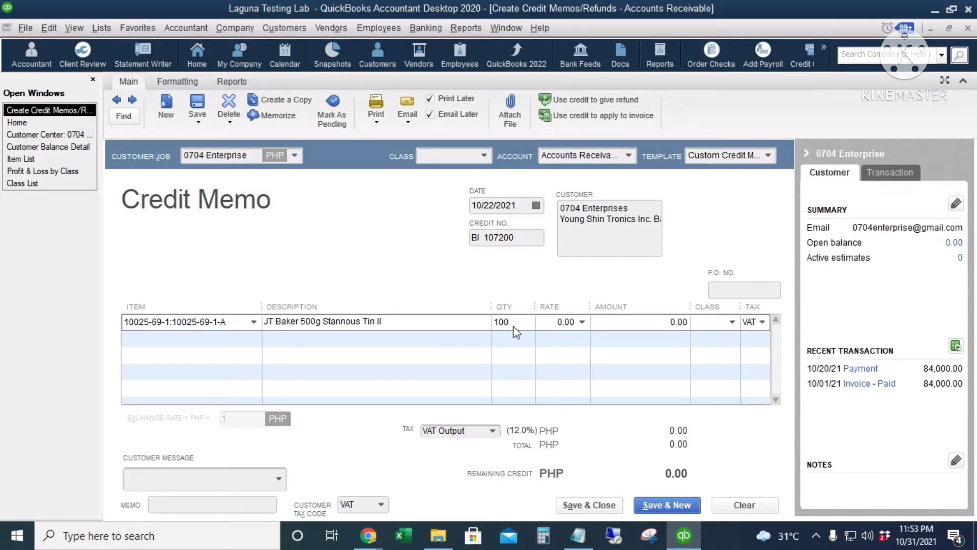
key("Tab")
type("150")
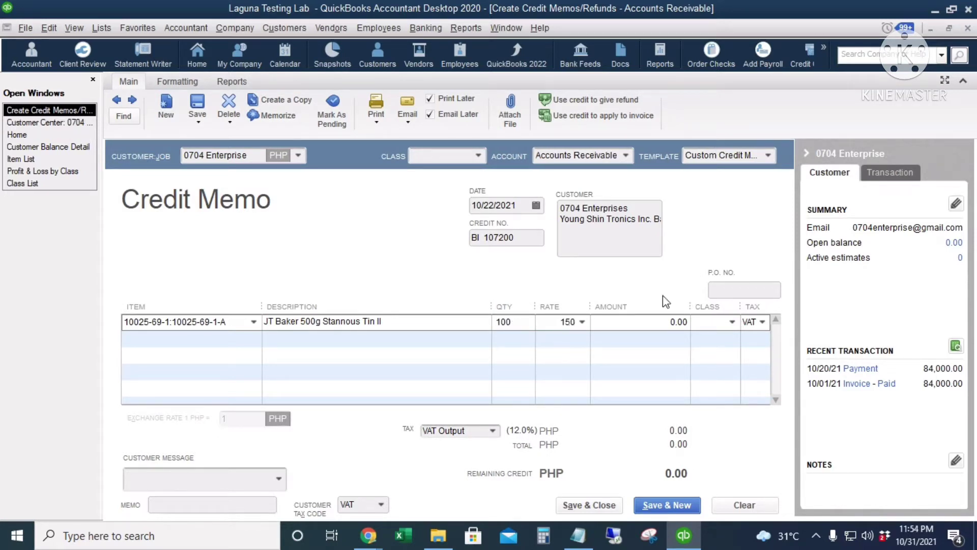
key("Tab")
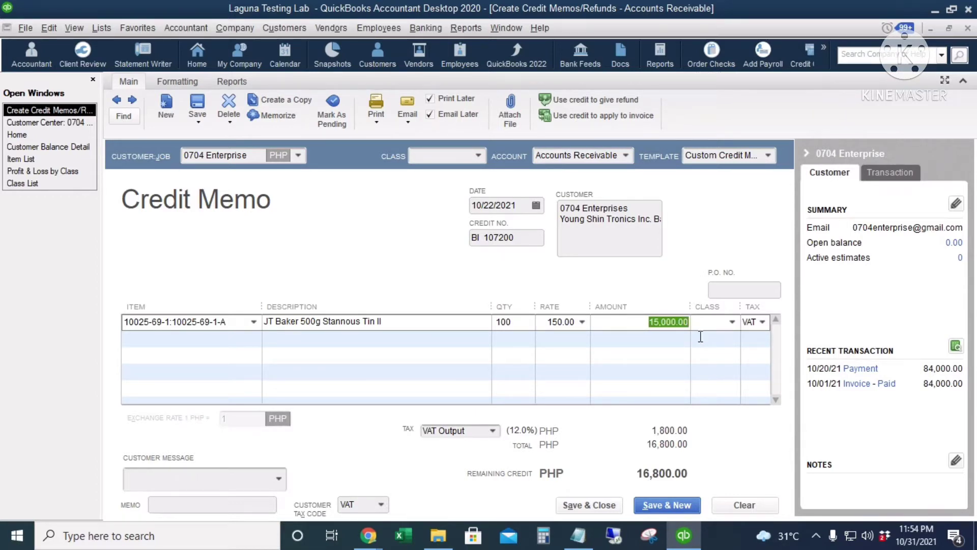
Save the memo without a class and retain the 16,800.00 as available credit.
left_click(749, 321)
left_click(589, 506)
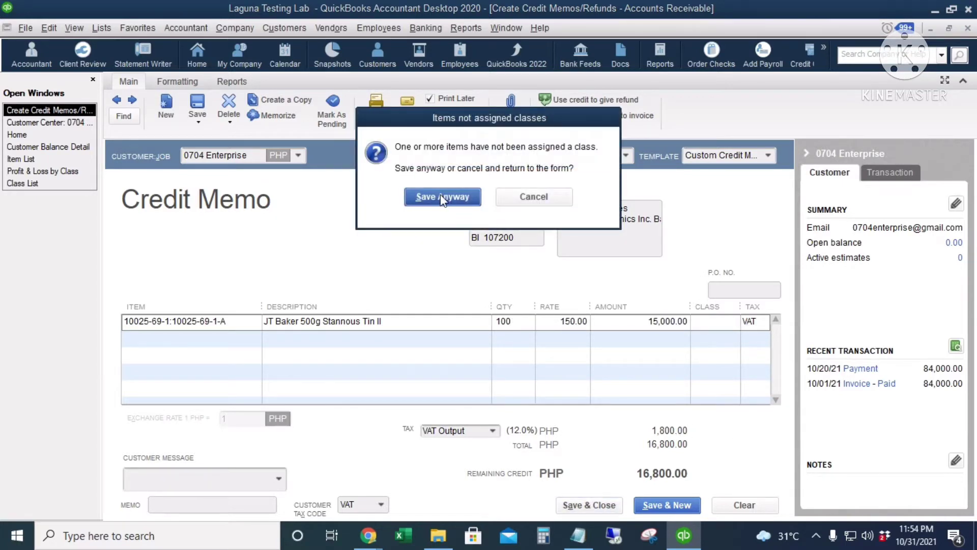
left_click(442, 197)
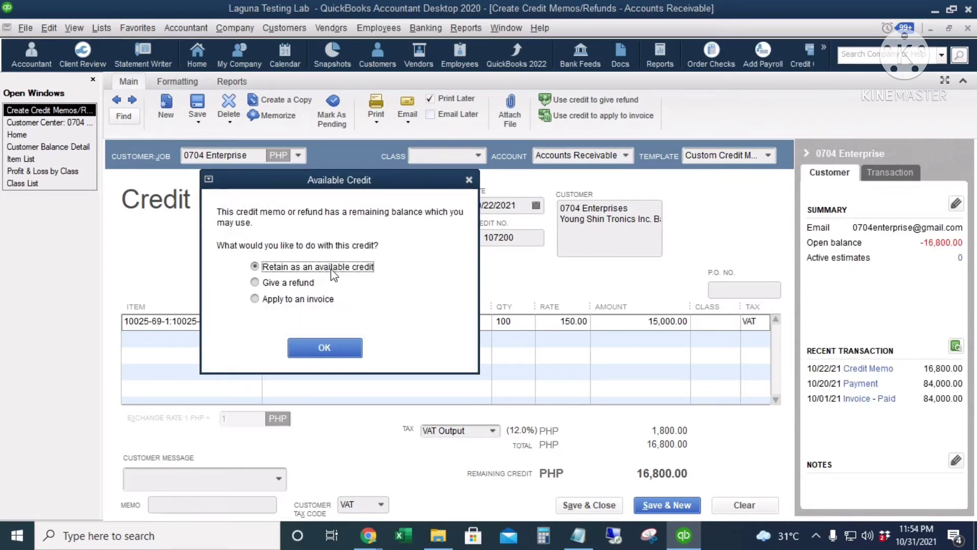
left_click(298, 284)
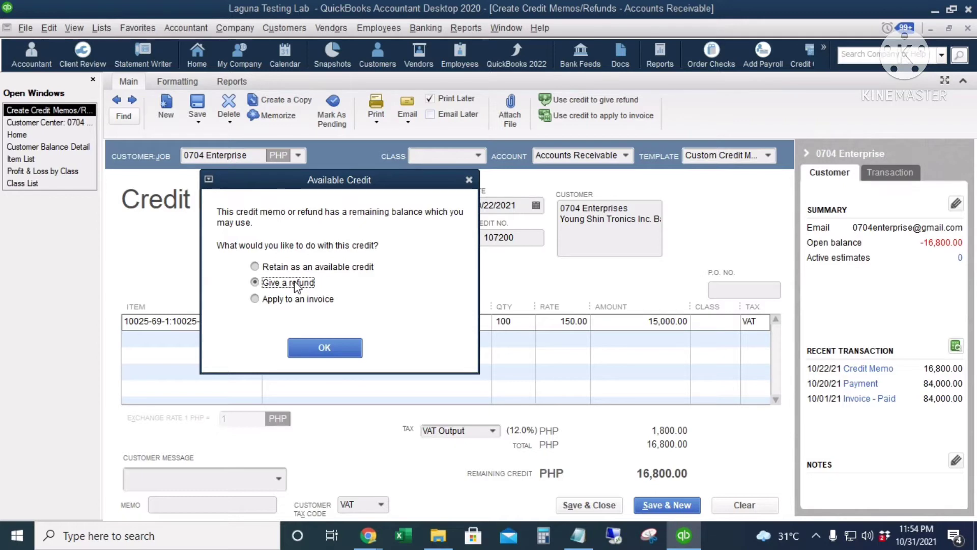
left_click(304, 302)
left_click(303, 267)
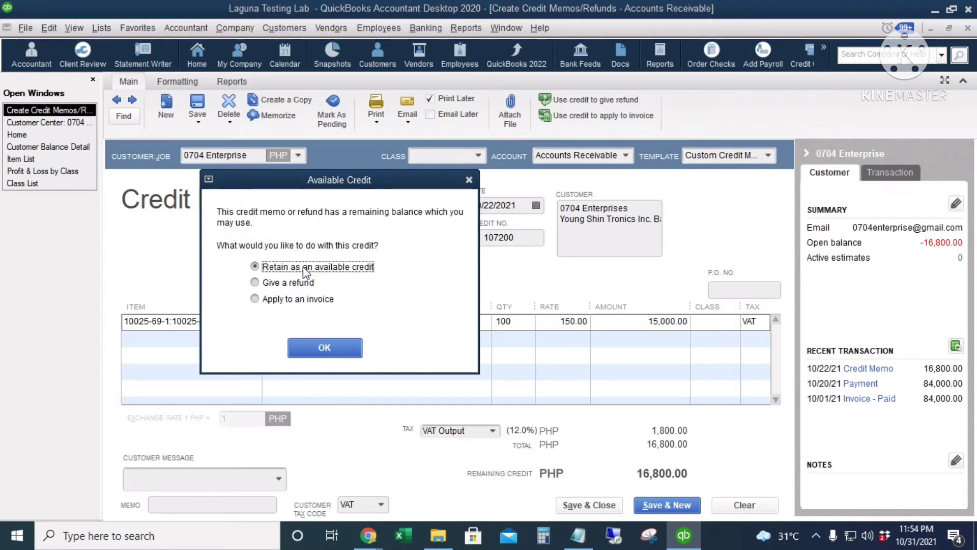
left_click(312, 301)
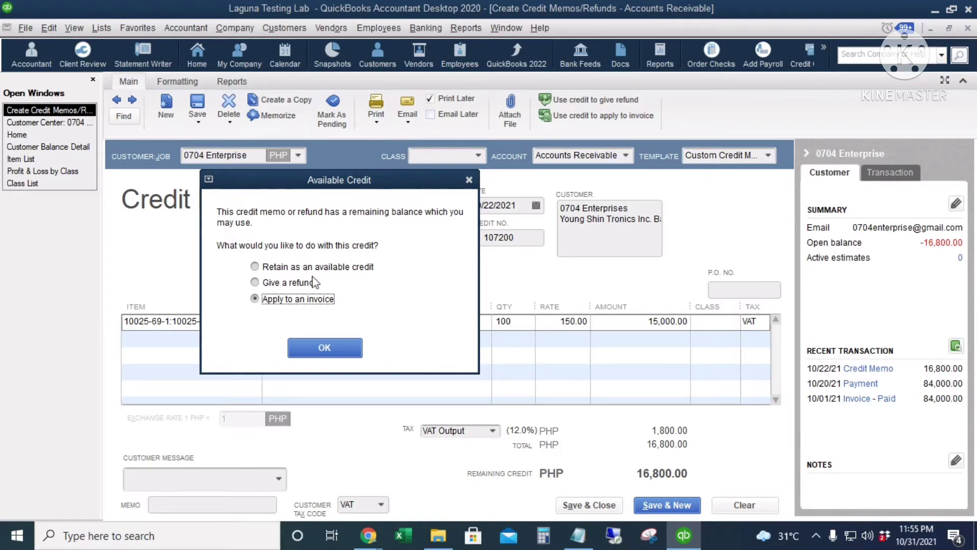
left_click(297, 268)
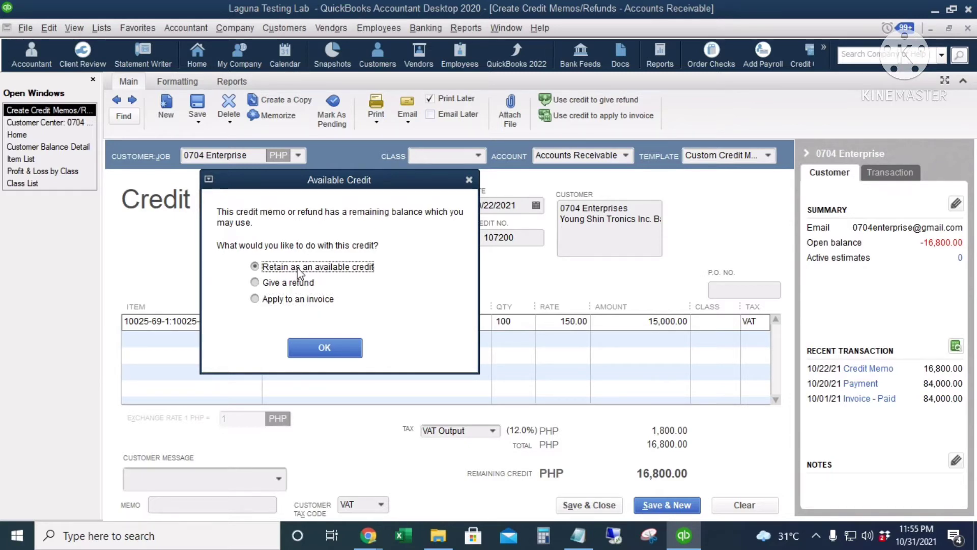
left_click(334, 351)
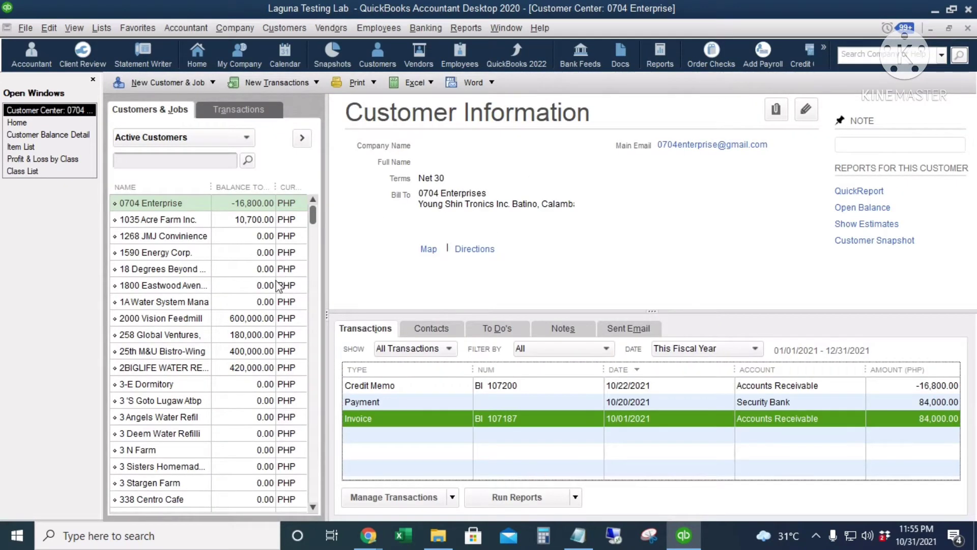
left_click(162, 200)
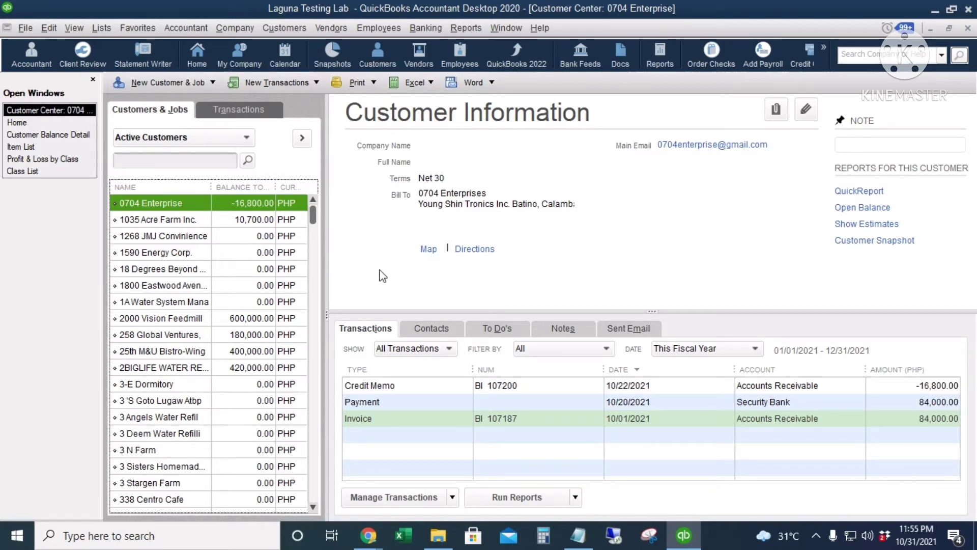
left_click(462, 385)
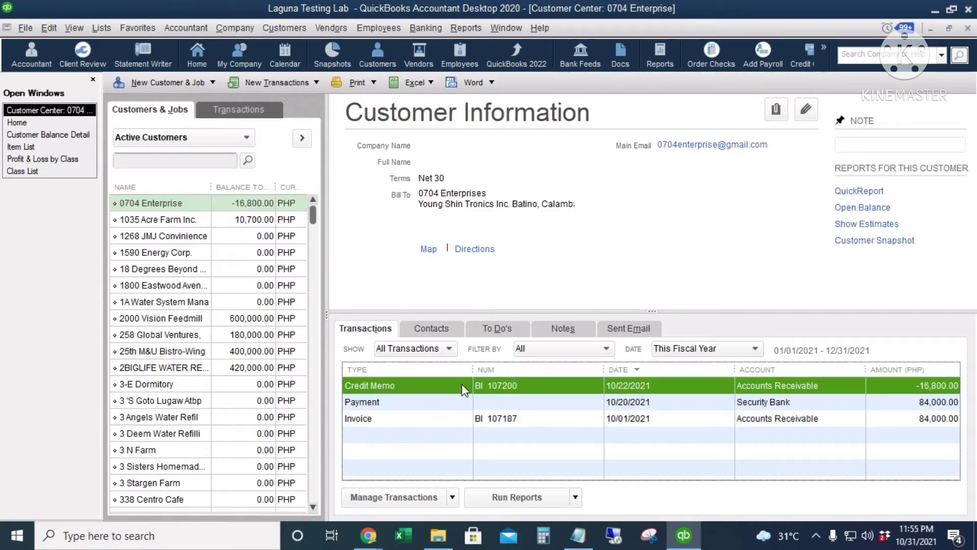
Open the credit memo's Transaction Journal, widen its columns and review the 536.00 inventory and COGS lines.
double_click(538, 386)
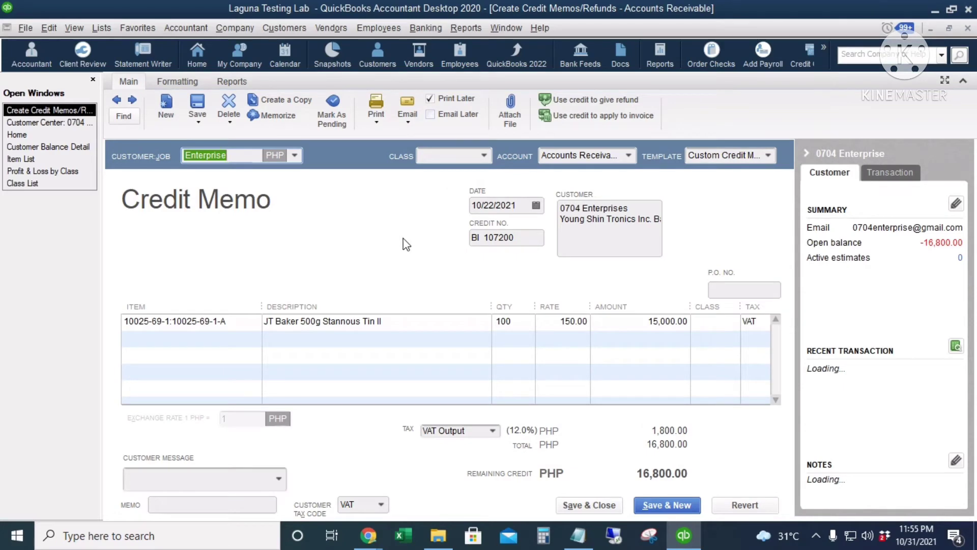
key("ctrl+y")
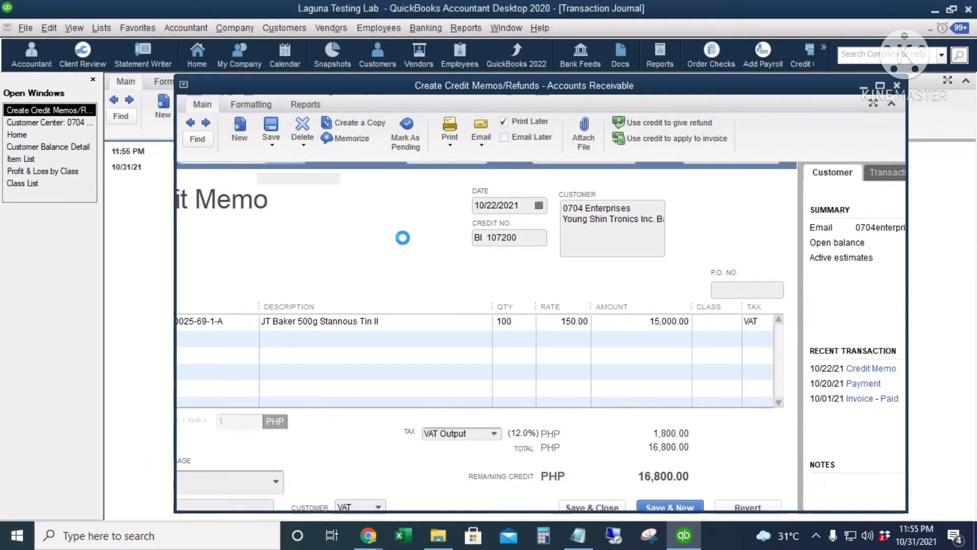
left_click_drag(657, 202, 680, 201)
left_click_drag(861, 203, 869, 203)
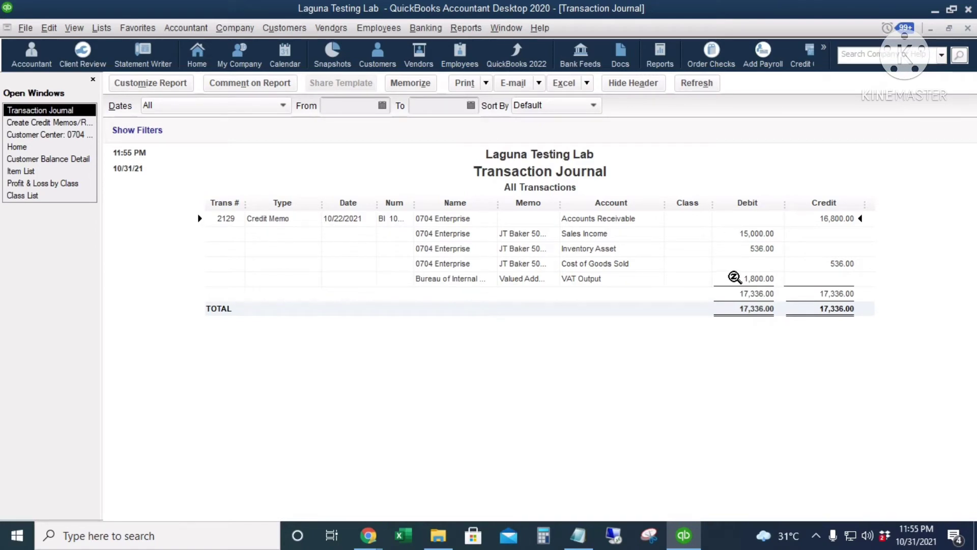
left_click(739, 248)
left_click(822, 264)
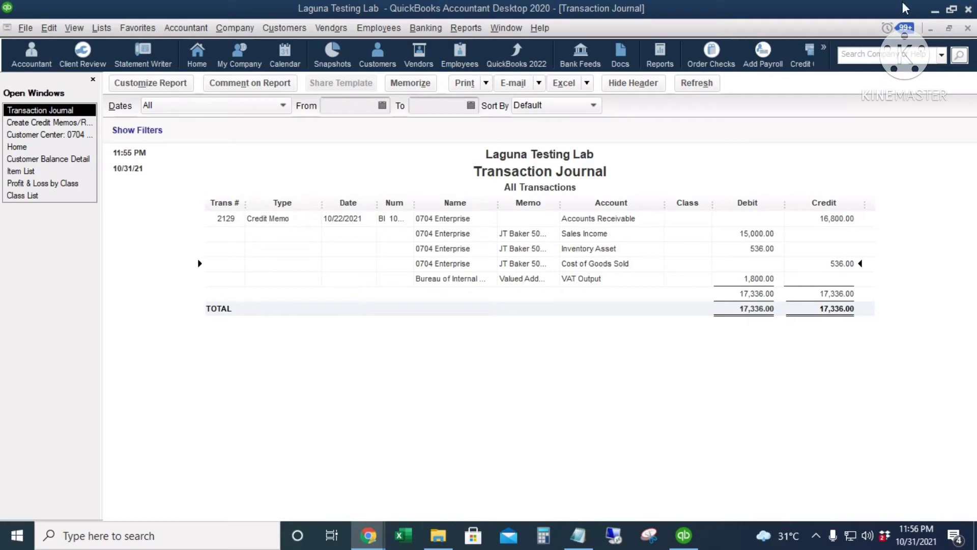
Run a QuickReport for item 10025-69-1-A from the Item List.
left_click(61, 148)
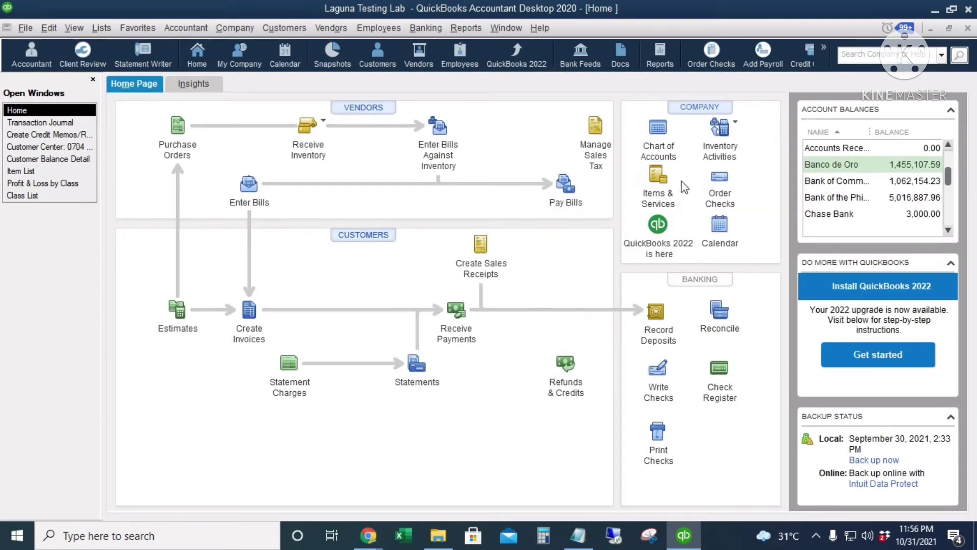
left_click(657, 178)
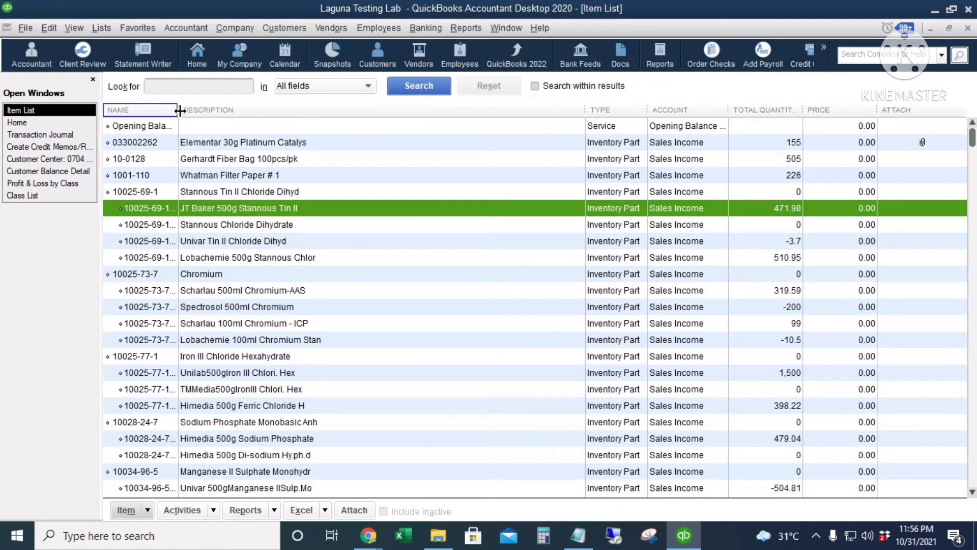
left_click_drag(178, 110, 274, 109)
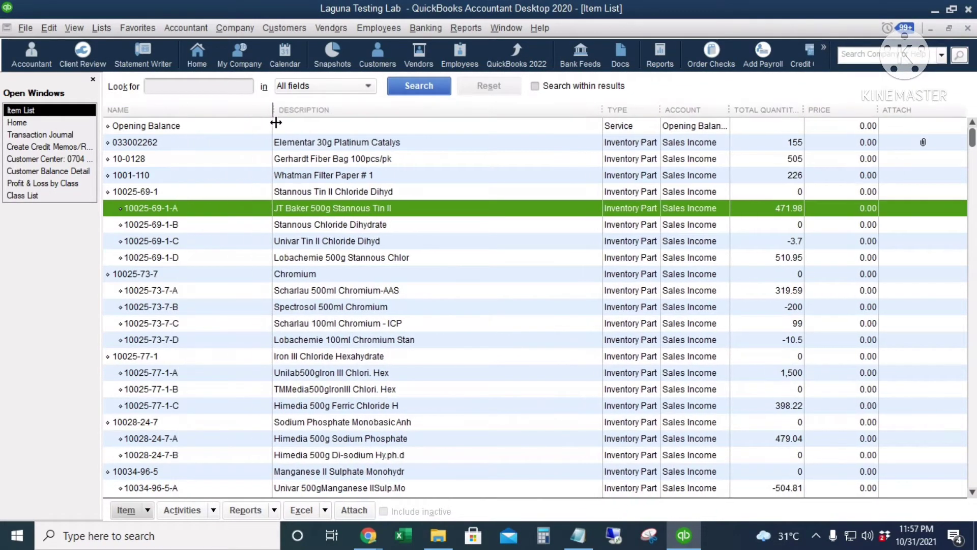
right_click(230, 215)
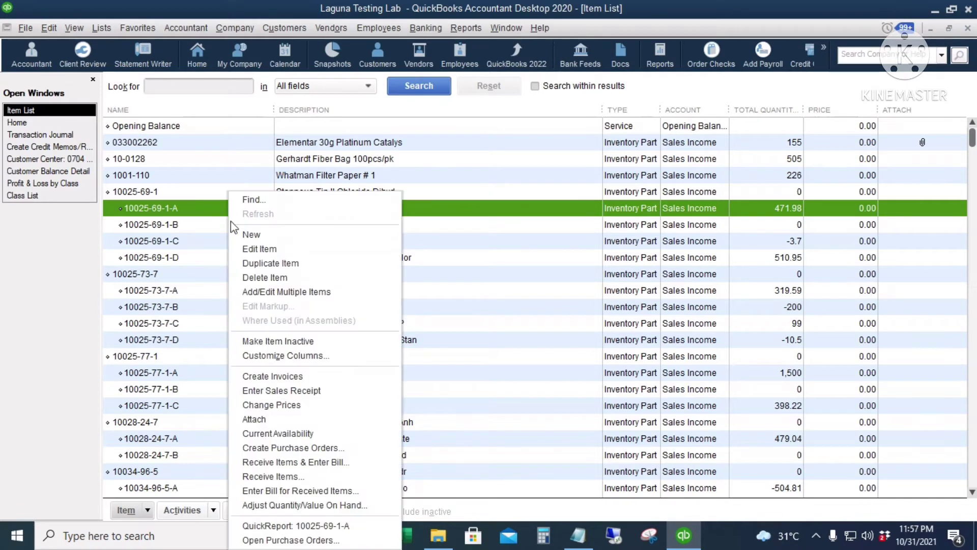
left_click(322, 524)
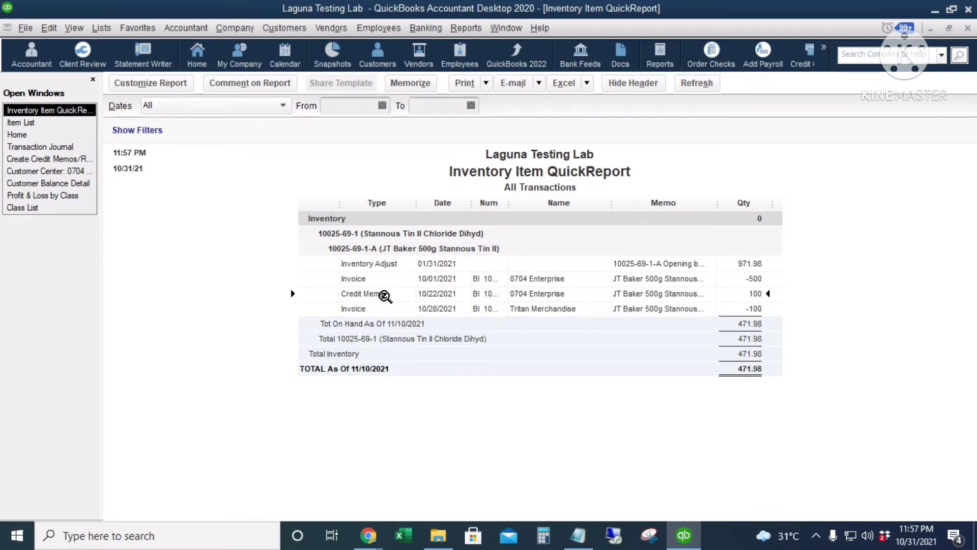
Check invoice BI 107186 for 1035 Acre Farm Inc.: 50 of item 1001-110 at 102.00.
key("Escape")
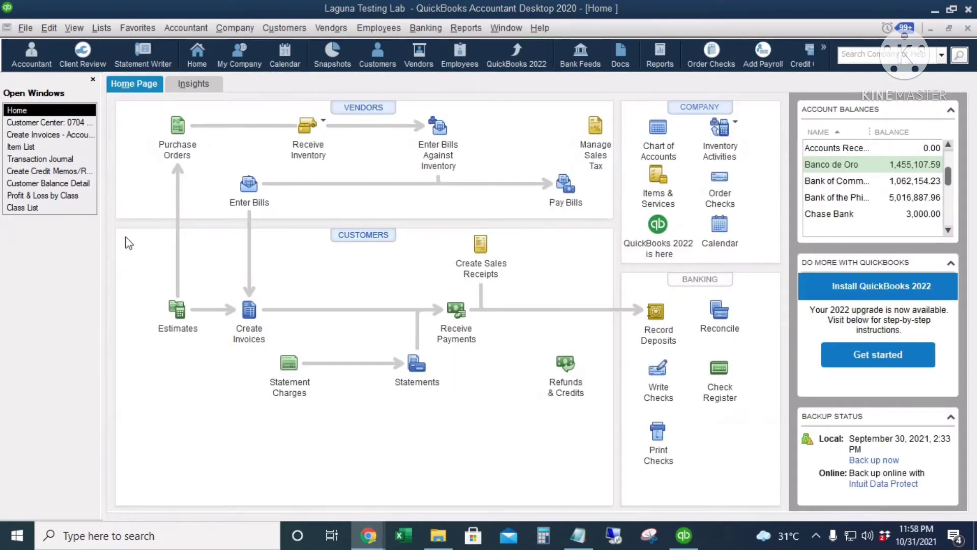
left_click(87, 123)
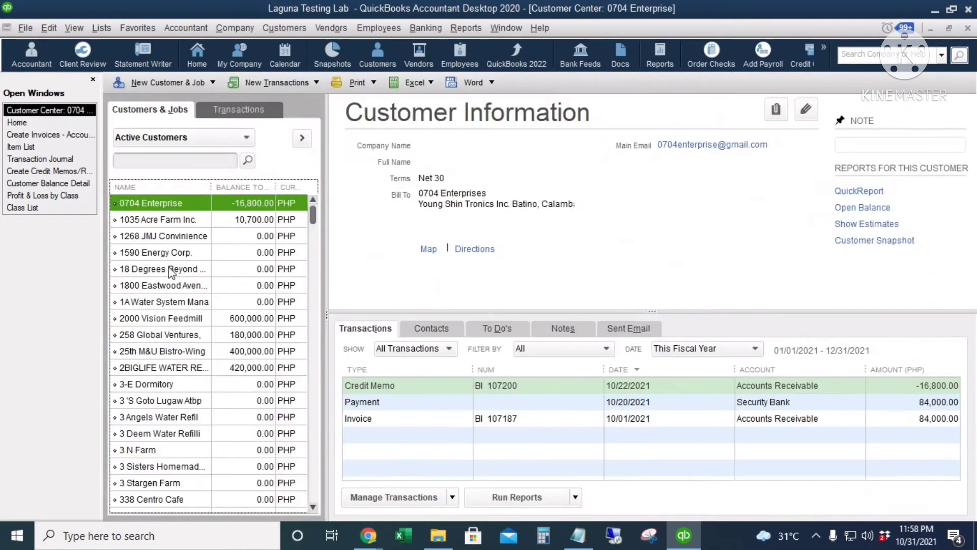
left_click(193, 219)
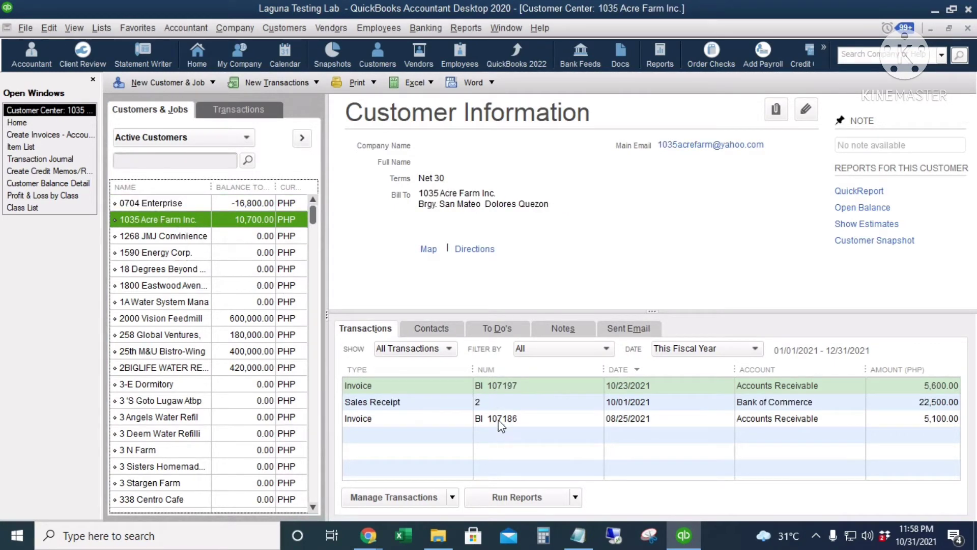
left_click(516, 422)
double_click(516, 421)
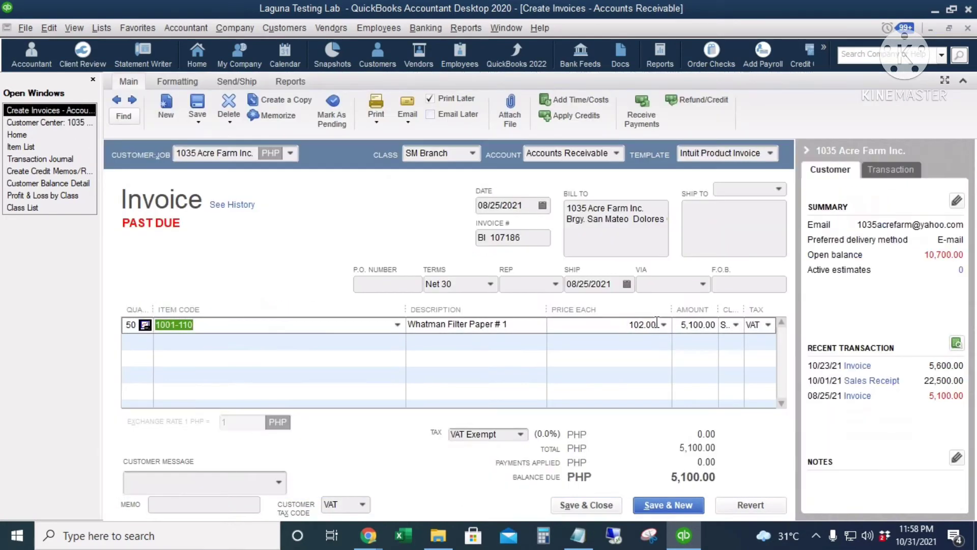
left_click(214, 329)
left_click(317, 270)
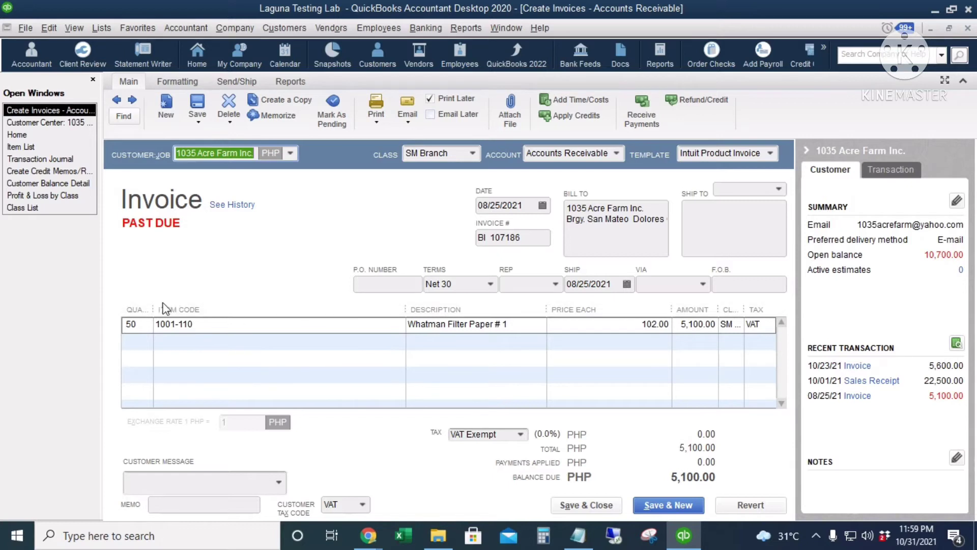
left_click_drag(153, 309, 166, 309)
left_click(150, 326)
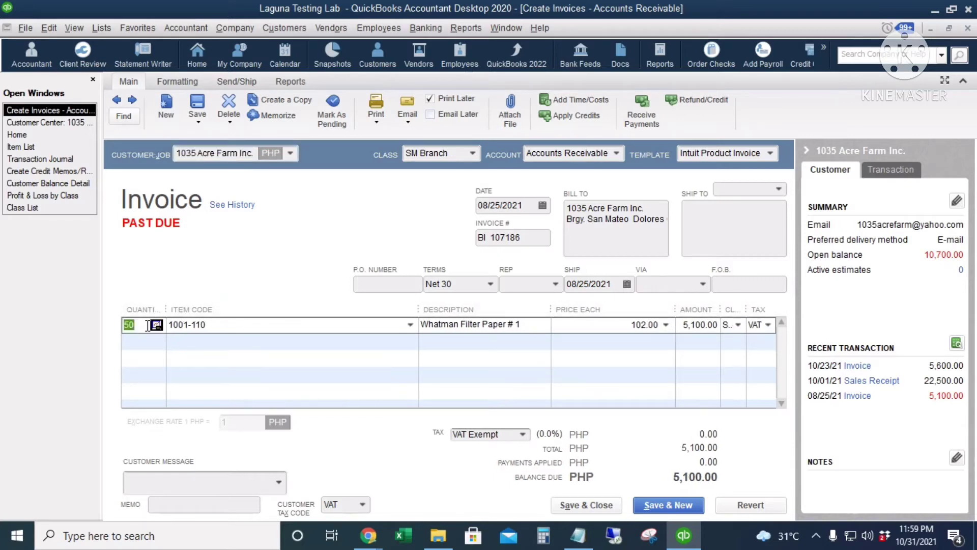
left_click(652, 325)
left_click(20, 134)
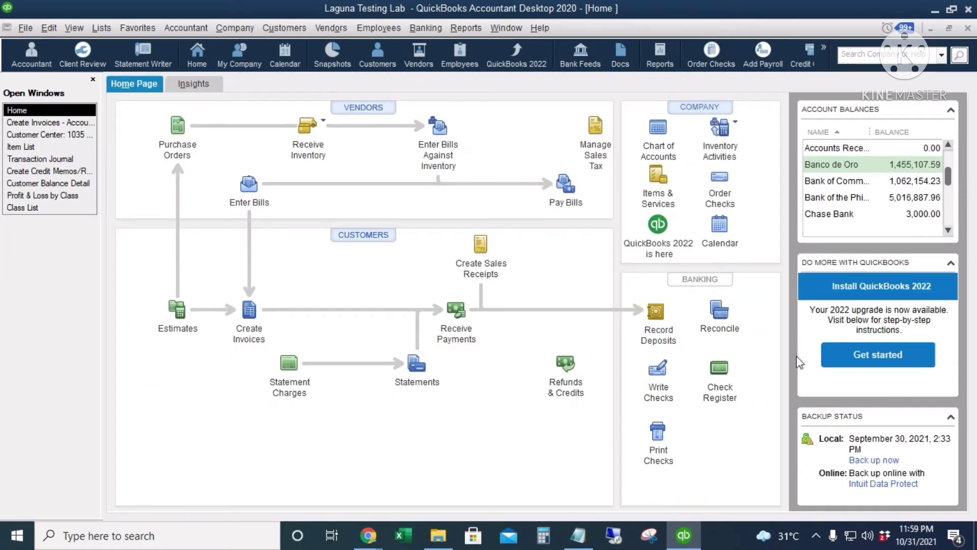
Start a credit memo for 1035 Acre Farm Inc. dated 10/23/2021.
left_click(575, 381)
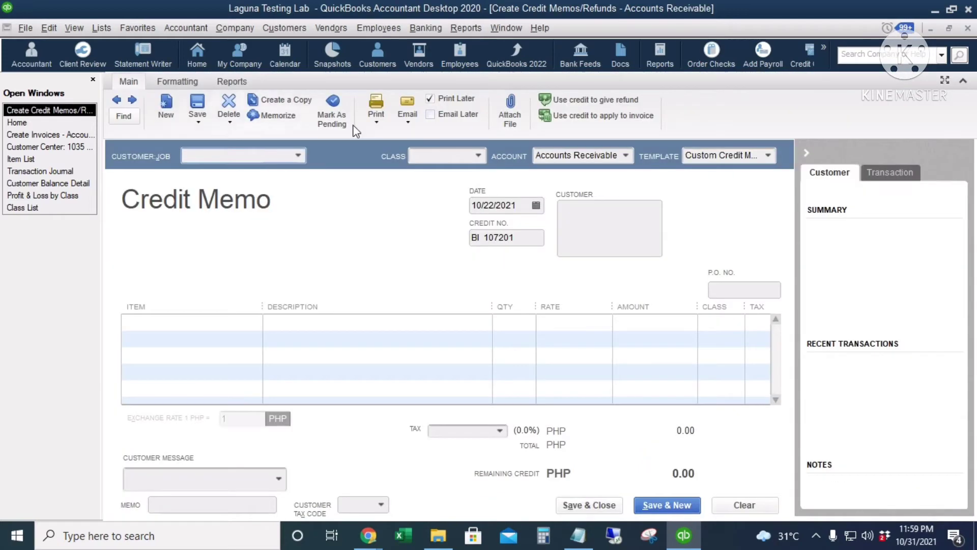
type("1035 Acre Farm Inc.")
key("Tab")
left_click(536, 205)
left_click(591, 321)
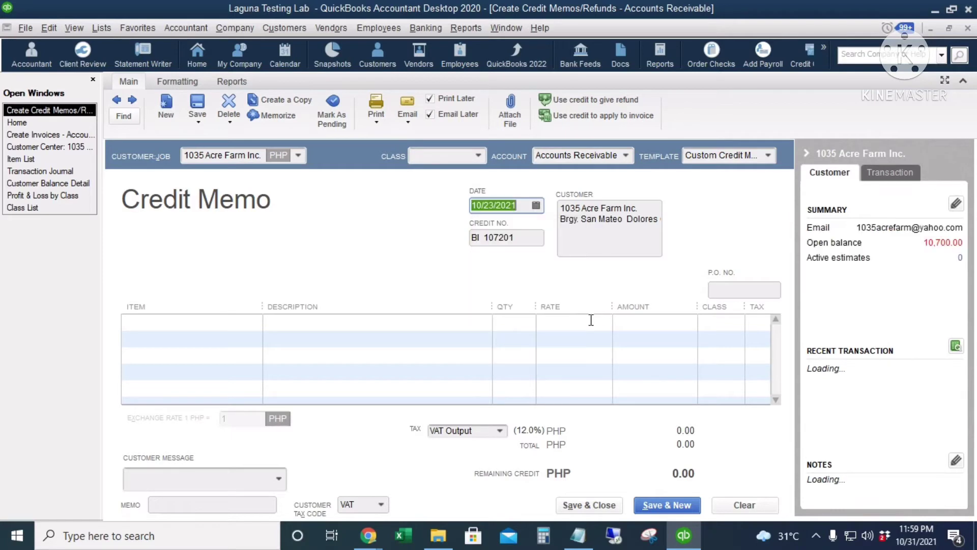
Add item 1001-110 to the memo with quantity 50 at a rate of 102.00.
left_click(196, 336)
right_click(191, 326)
left_click(235, 384)
left_click(522, 320)
type("50")
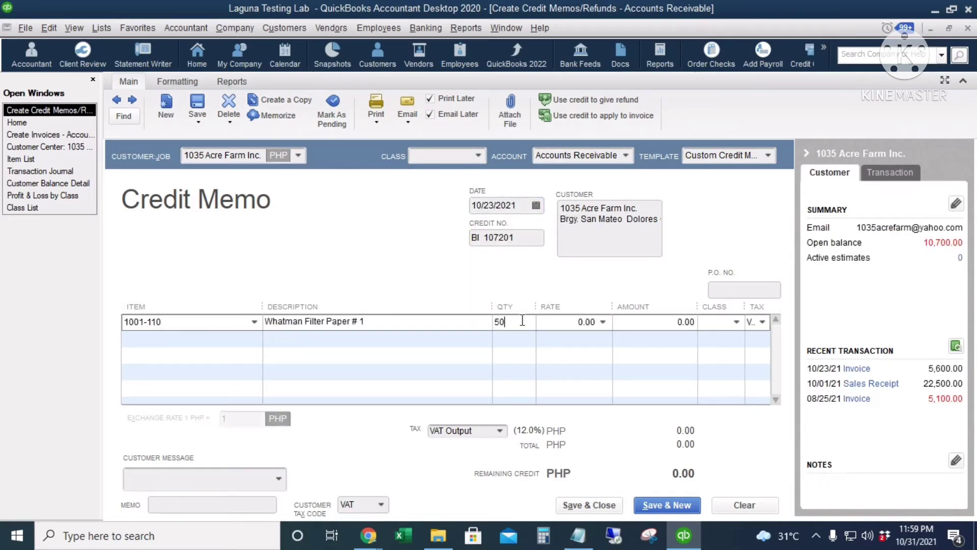
key("Tab")
type("102")
key("Tab")
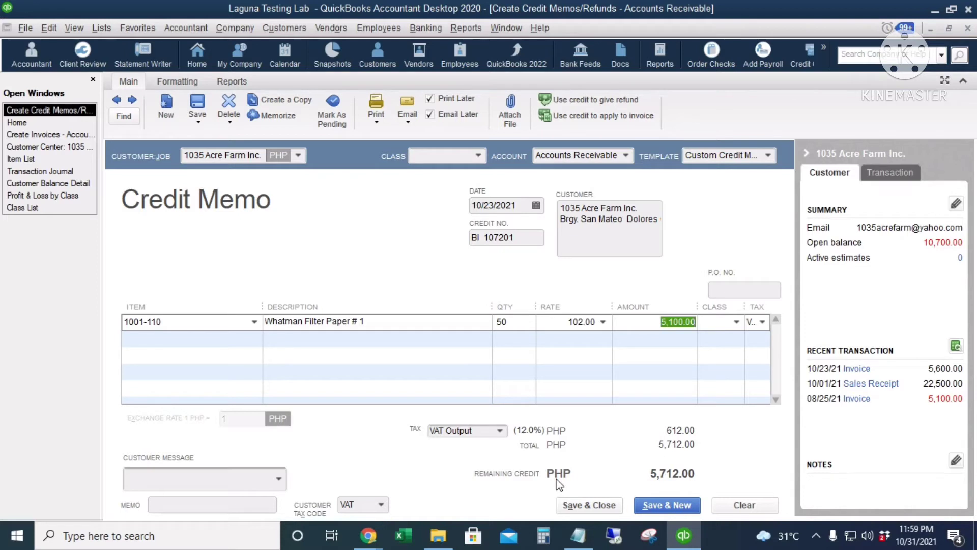
Save the memo, keeping its duplicate number and no class, and choose to refund the credit.
left_click(579, 506)
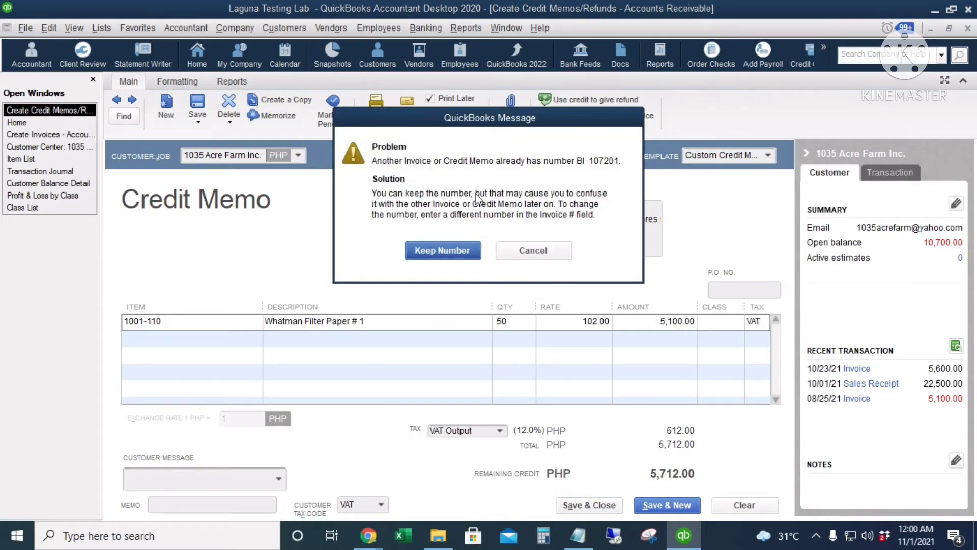
left_click(452, 258)
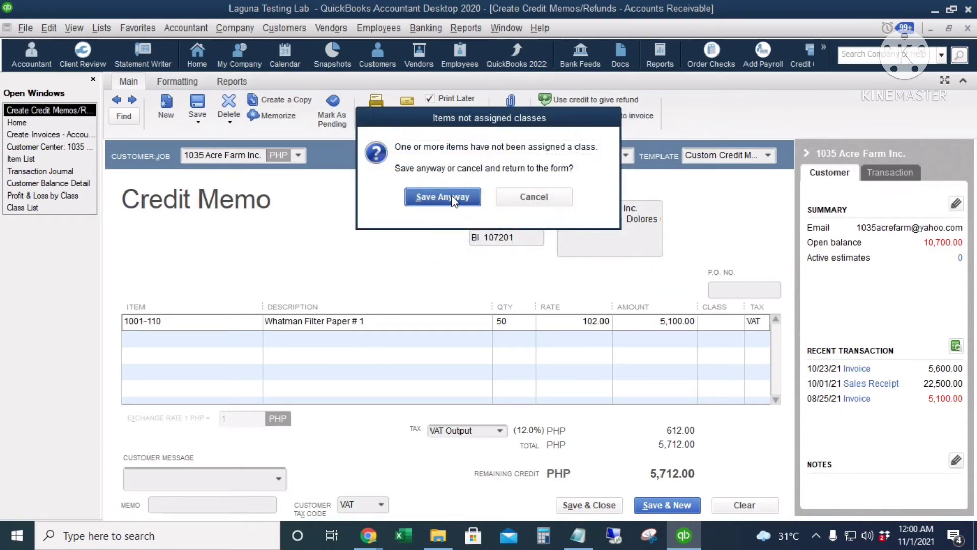
left_click(442, 197)
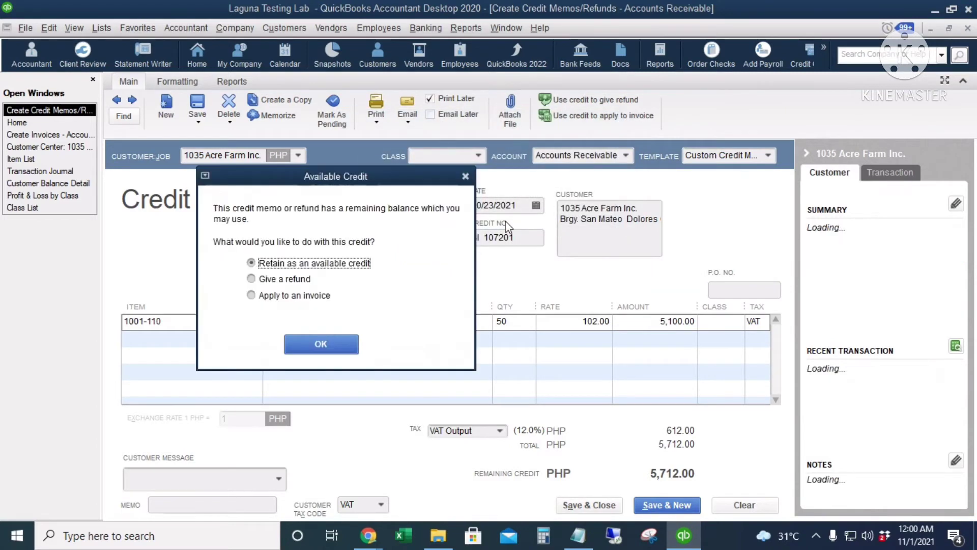
left_click(287, 279)
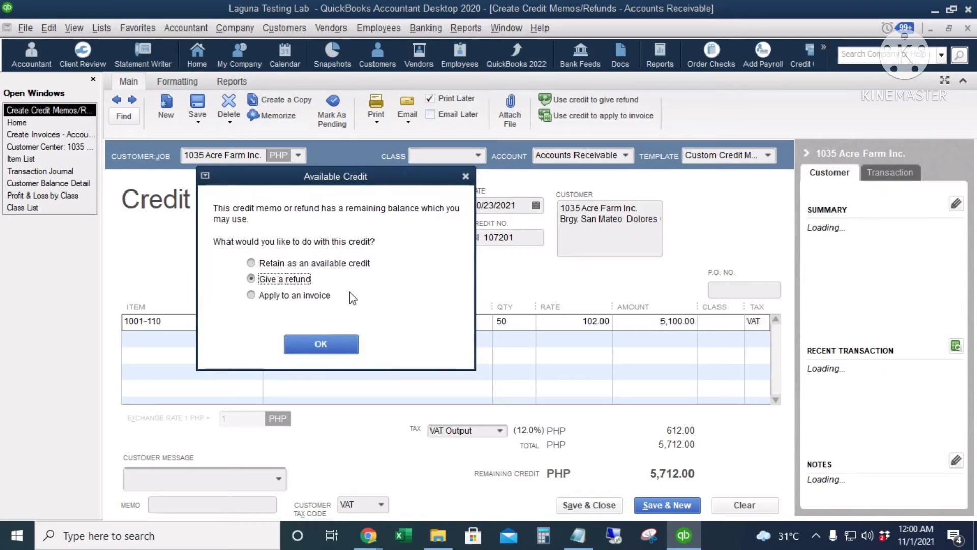
Issue the 5,712.00 refund by check from RCBC with memo 'FULL REFUND'.
left_click(319, 346)
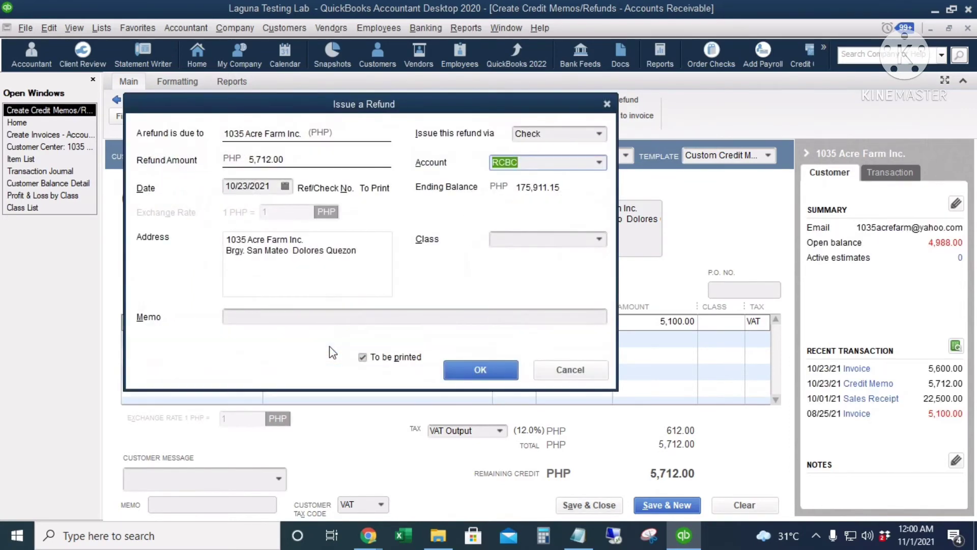
left_click(600, 132)
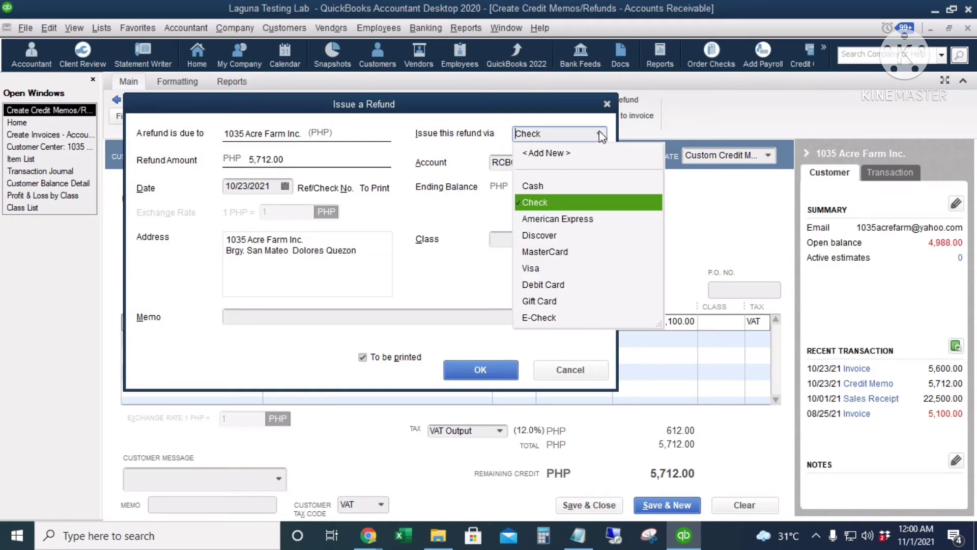
left_click(600, 131)
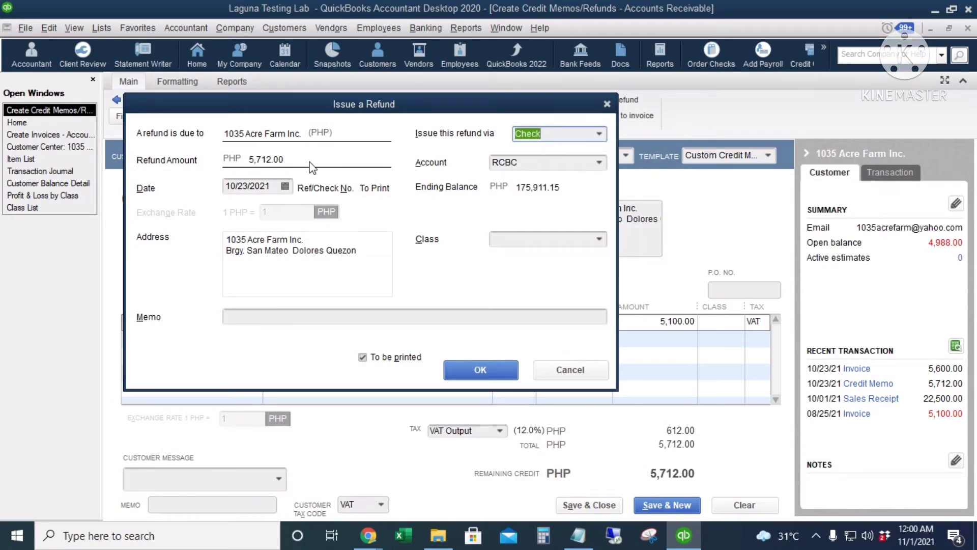
left_click(594, 161)
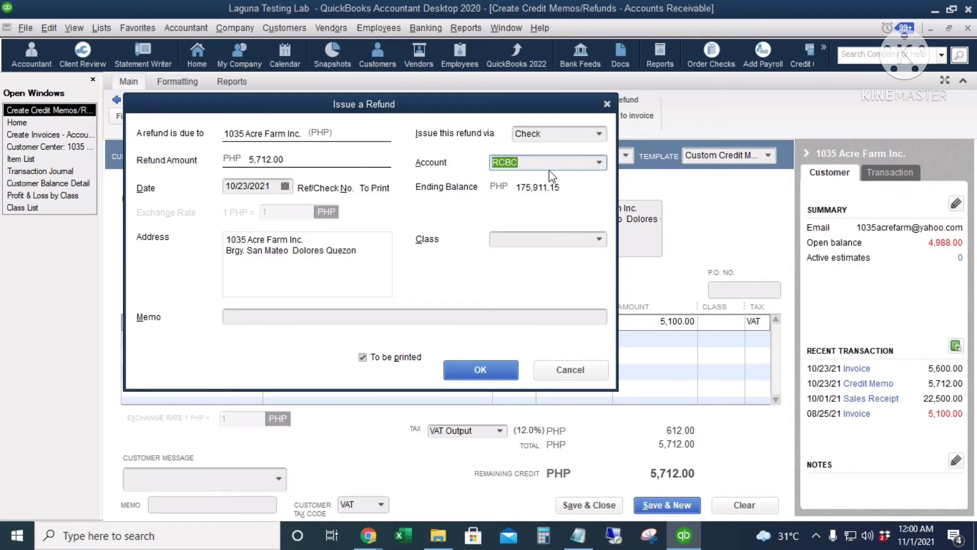
left_click_drag(273, 187, 237, 195)
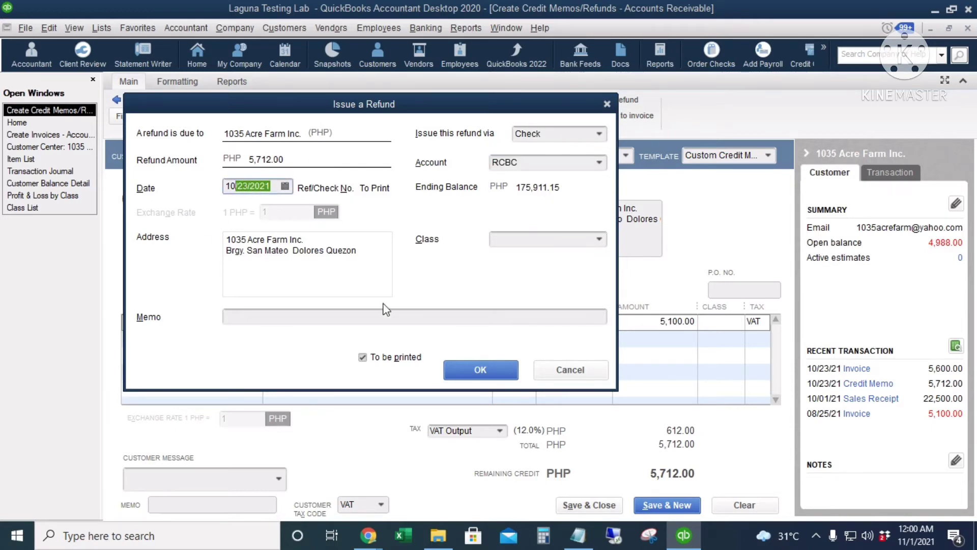
left_click(359, 319)
left_click(360, 319)
type("f")
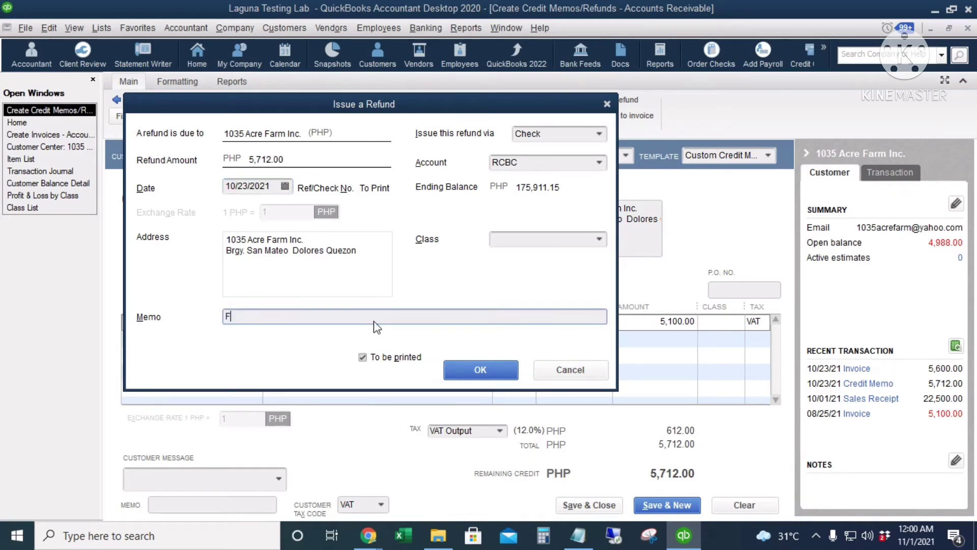
type("ULL REFUND")
left_click(464, 376)
left_click(450, 197)
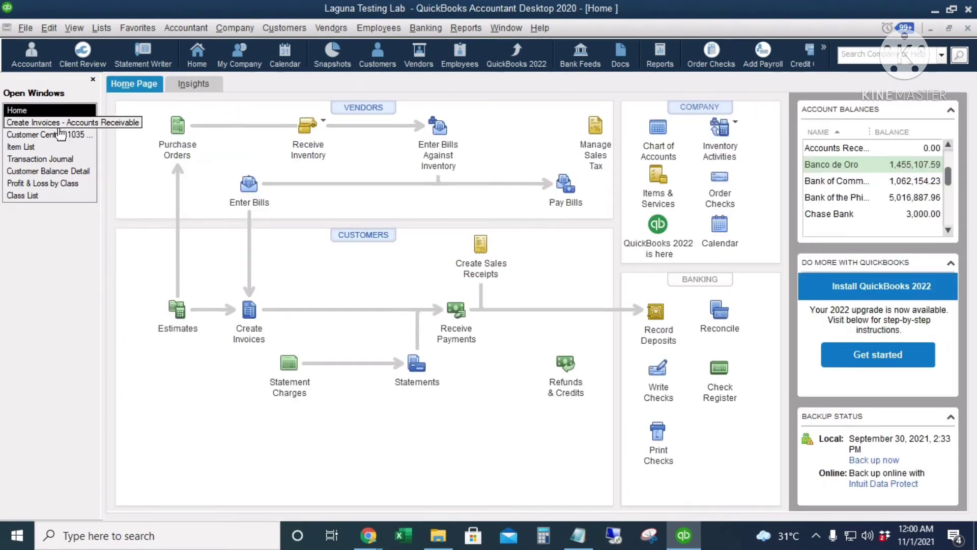
Open credit memo BI 107201 from the Customer Center and review its journal entries.
left_click(46, 135)
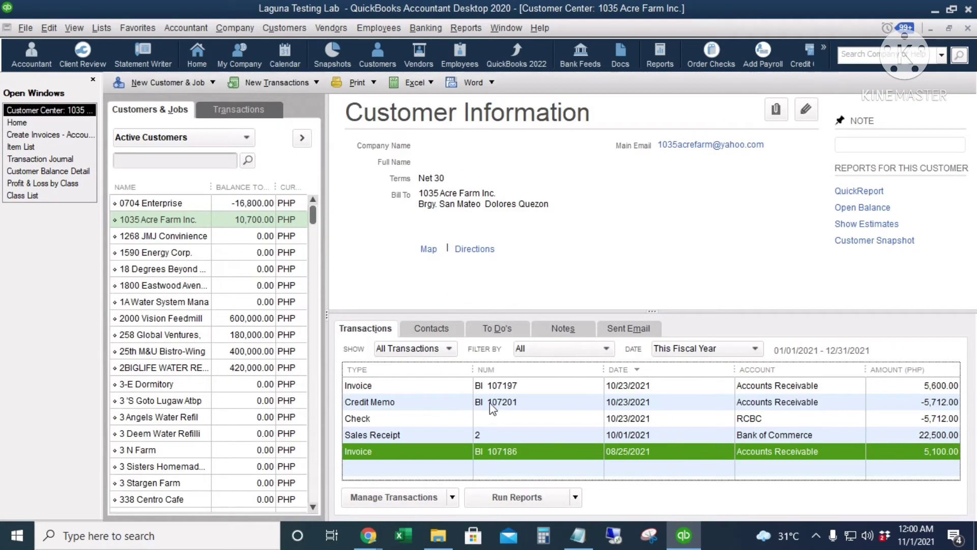
double_click(494, 398)
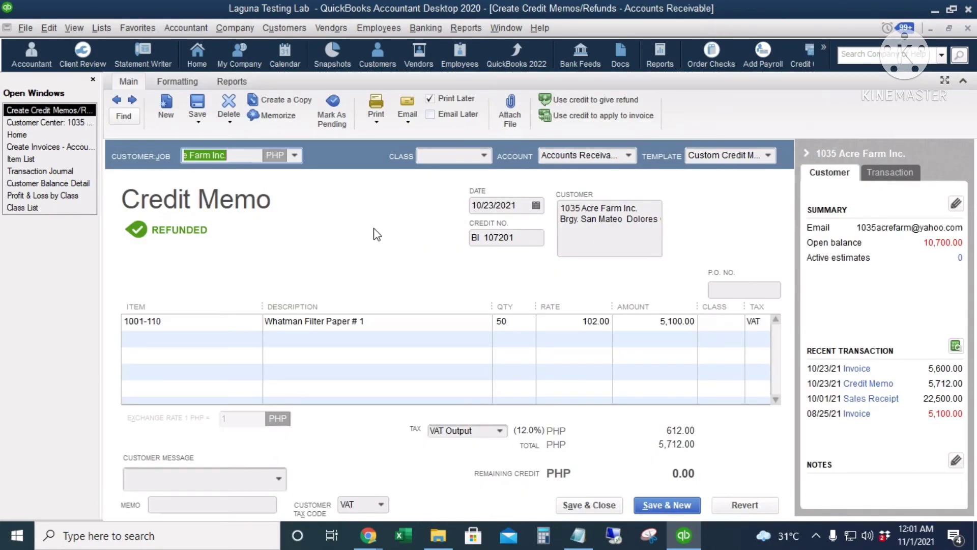
key("ctrl+y")
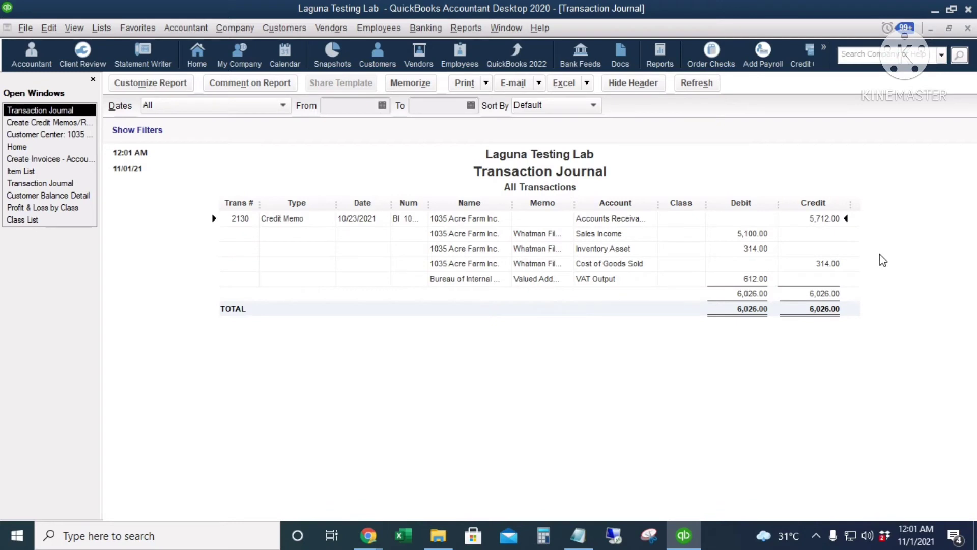
left_click(722, 237)
left_click(747, 250)
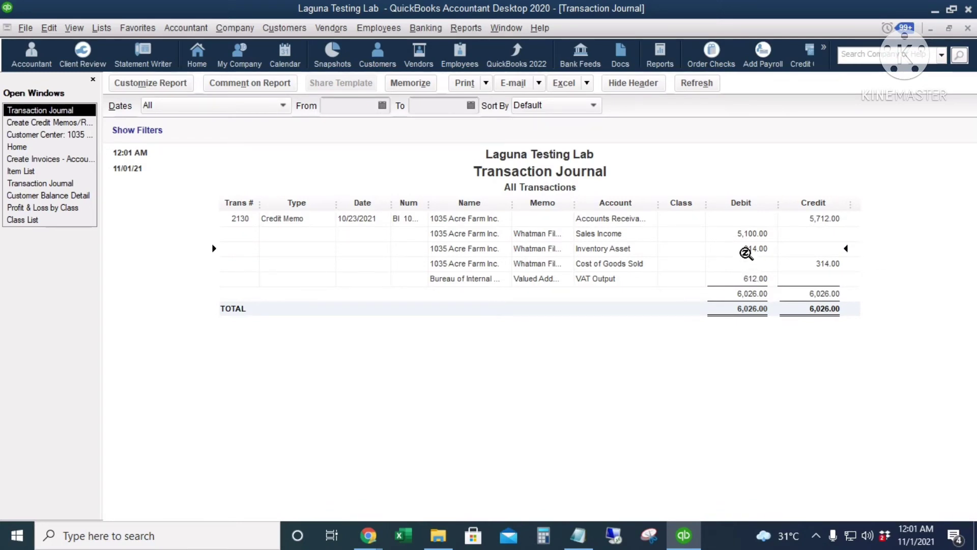
left_click(830, 262)
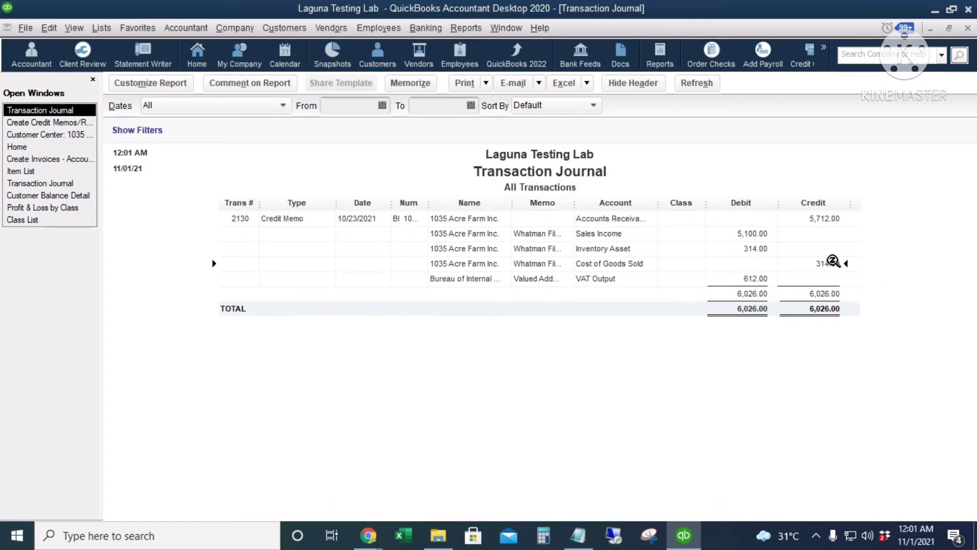
Close the credit memo, then review and close the -5,712.00 RCBC refund check.
double_click(725, 277)
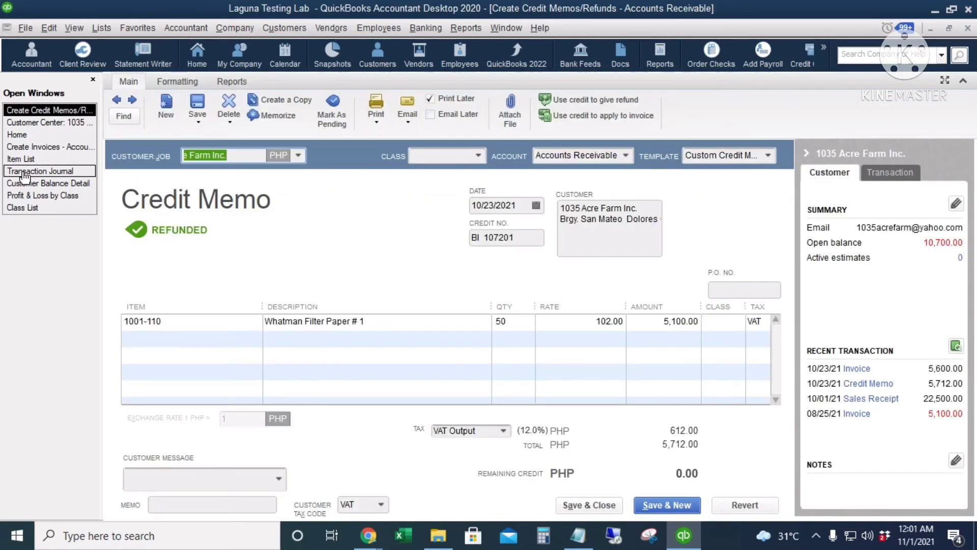
key("Escape")
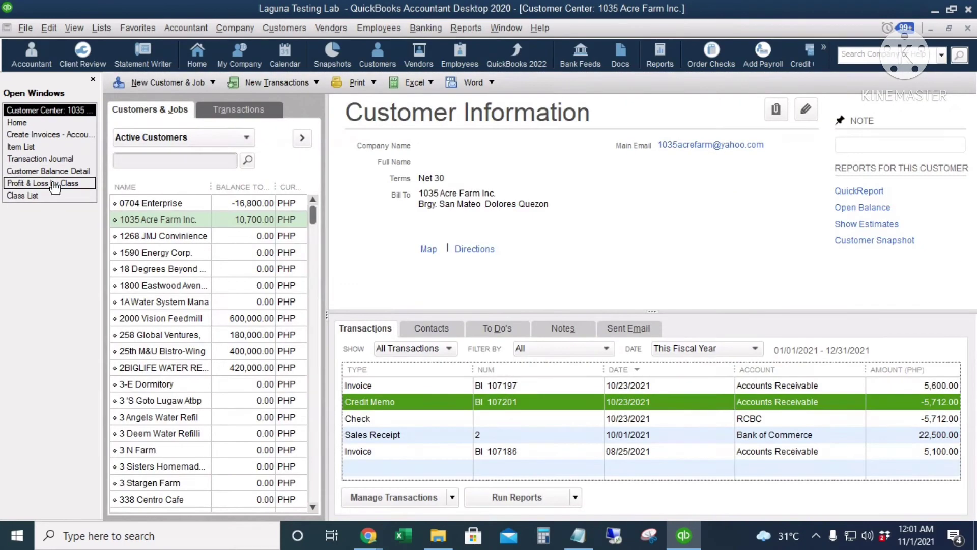
double_click(521, 420)
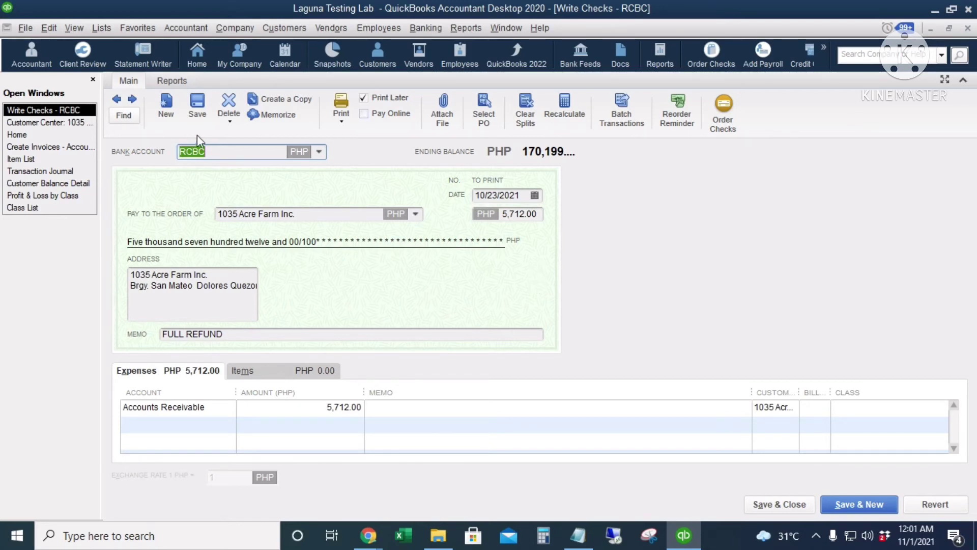
left_click(774, 505)
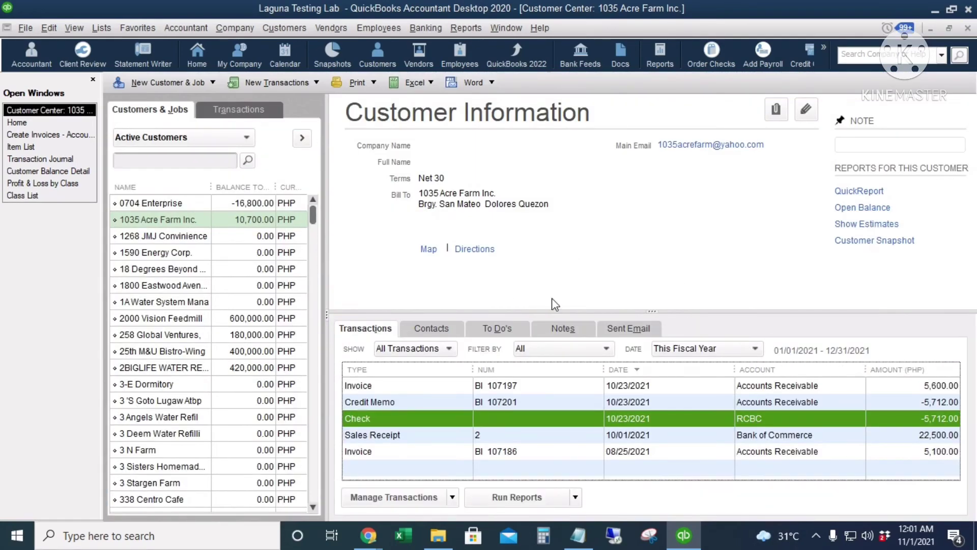
Open invoice BI 107199 from 2000 Vision Feedmill's transactions in the Customer Center.
left_click(37, 125)
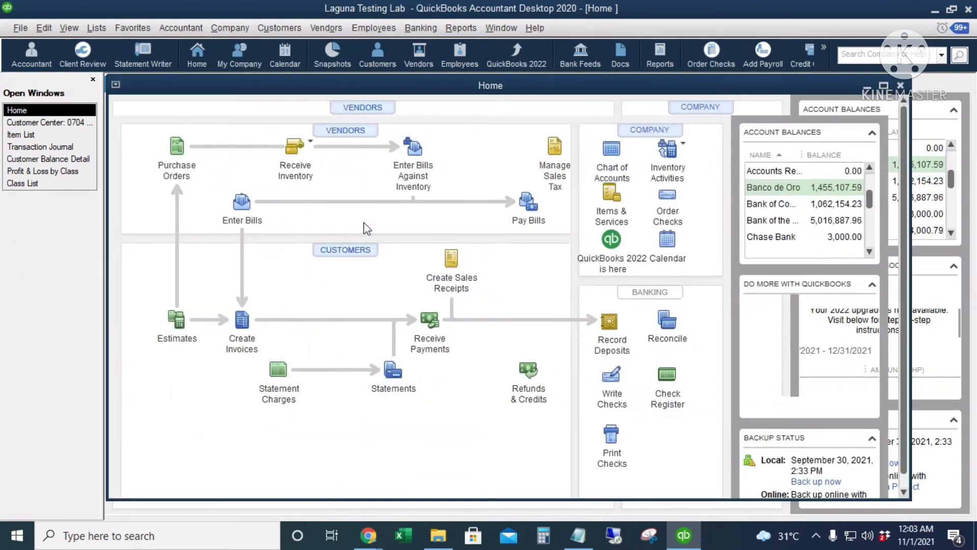
left_click(377, 56)
left_click(163, 318)
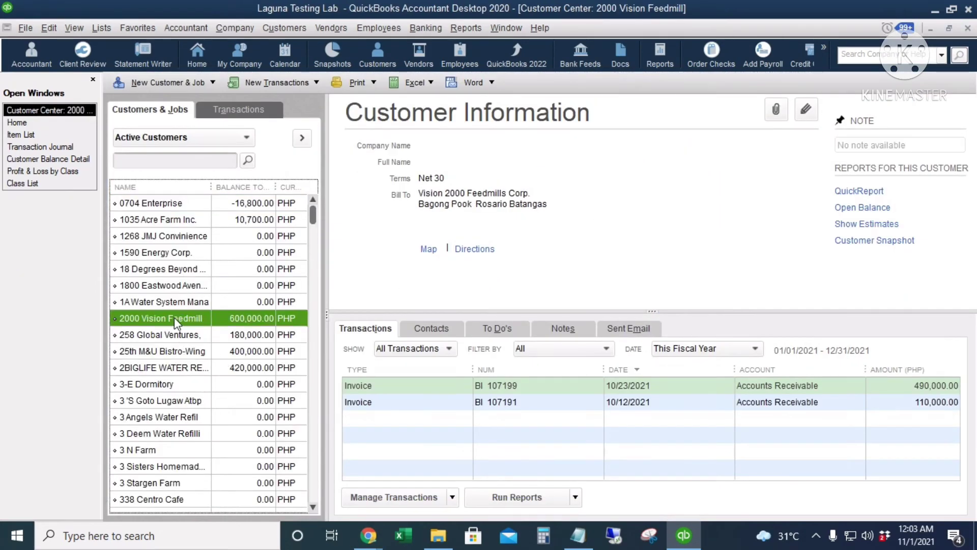
left_click(532, 387)
double_click(532, 385)
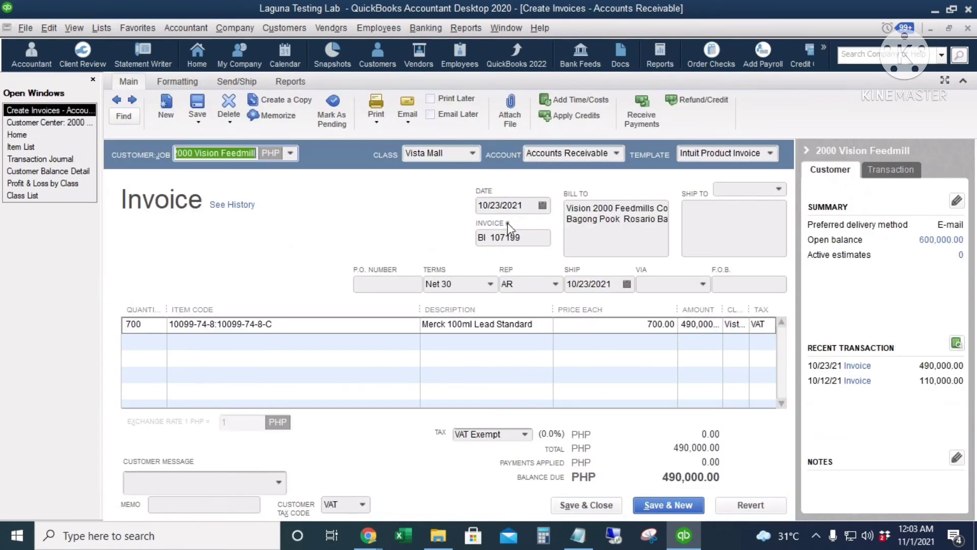
Check the invoice line: 700 of item code 10099-74-8-C, totalling 490,000.00.
left_click(133, 324)
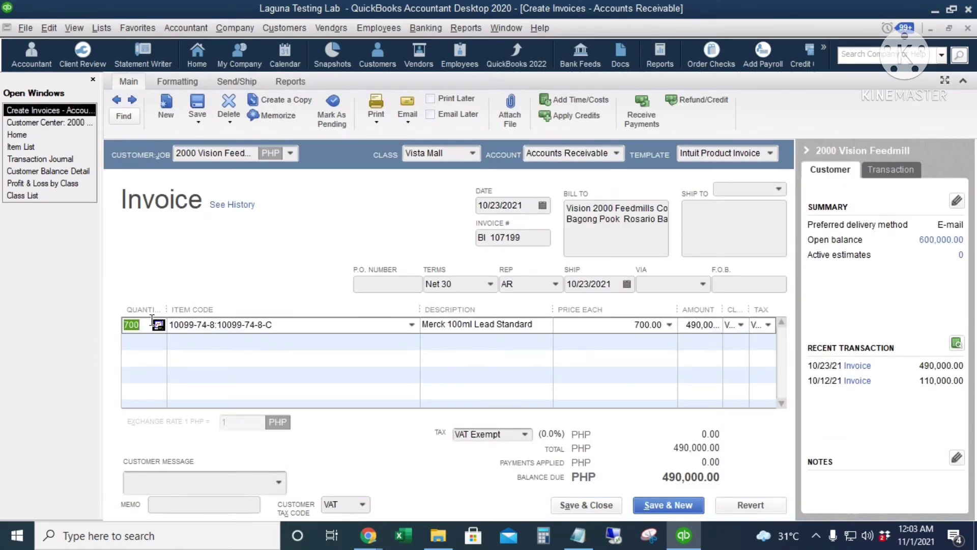
left_click(240, 326)
left_click_drag(218, 325, 321, 319)
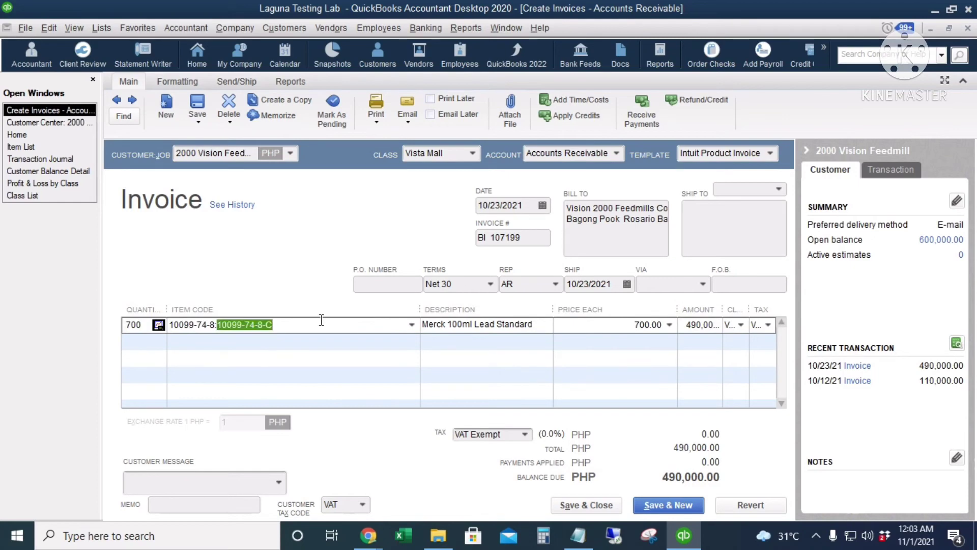
key("alt+Tab")
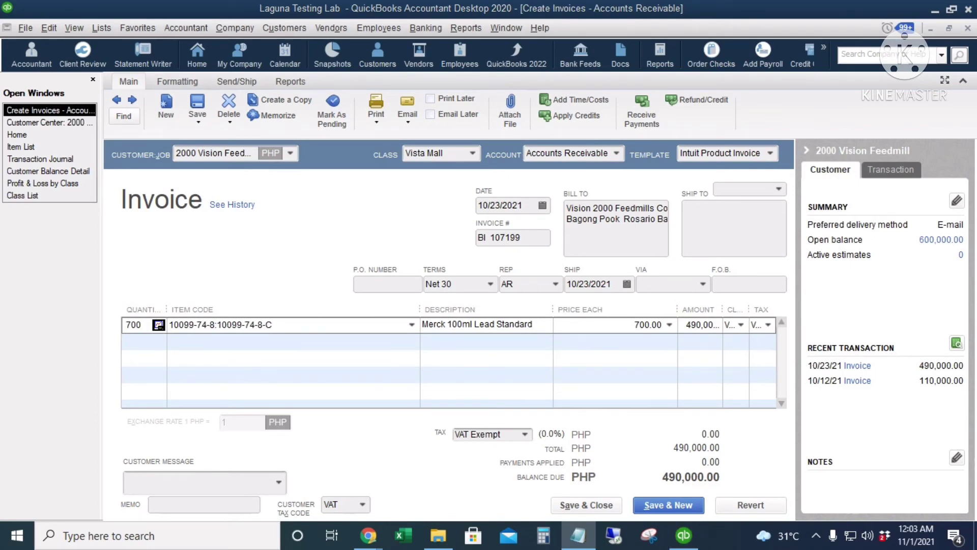
key("alt+Tab")
Start a new credit memo from Refunds & Credits for customer 2000 Vision Feedmill.
left_click(25, 135)
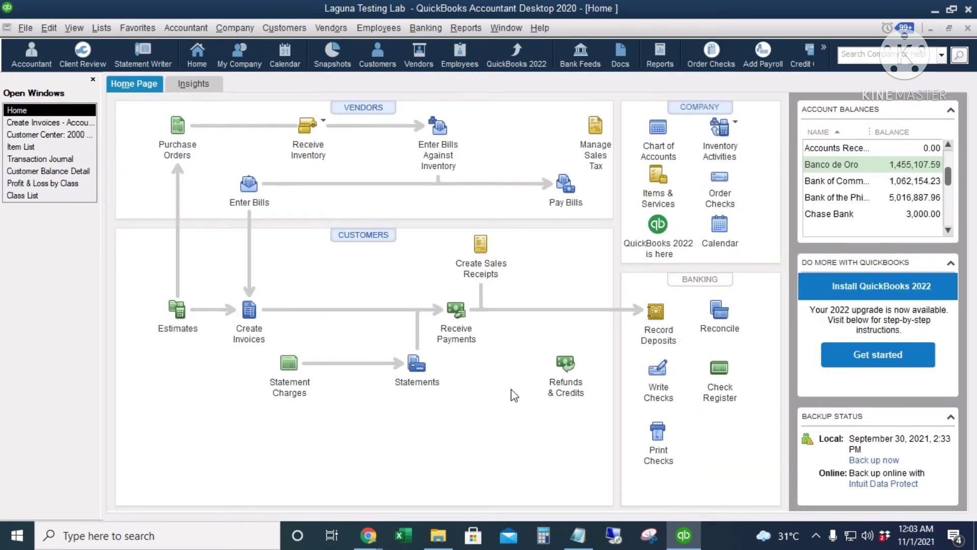
left_click(558, 380)
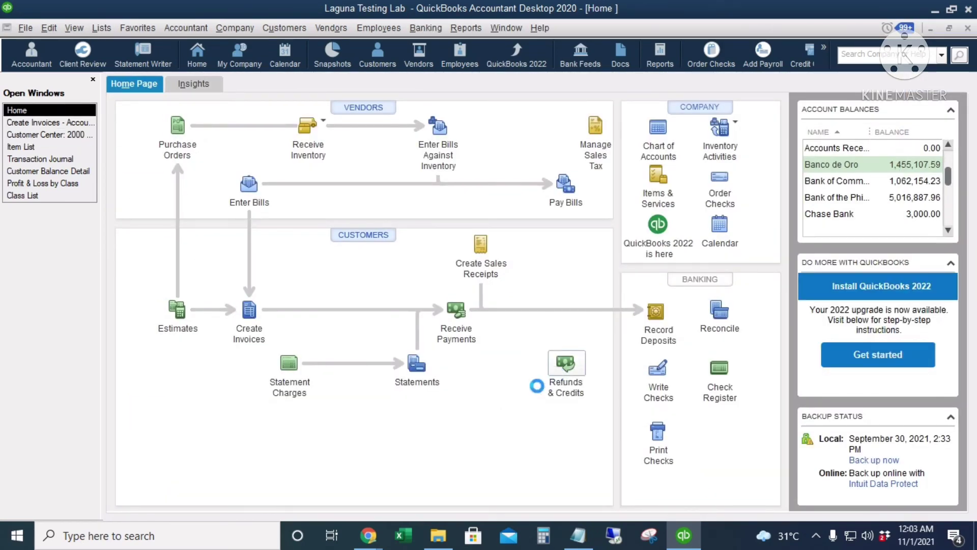
type("2")
key("Tab")
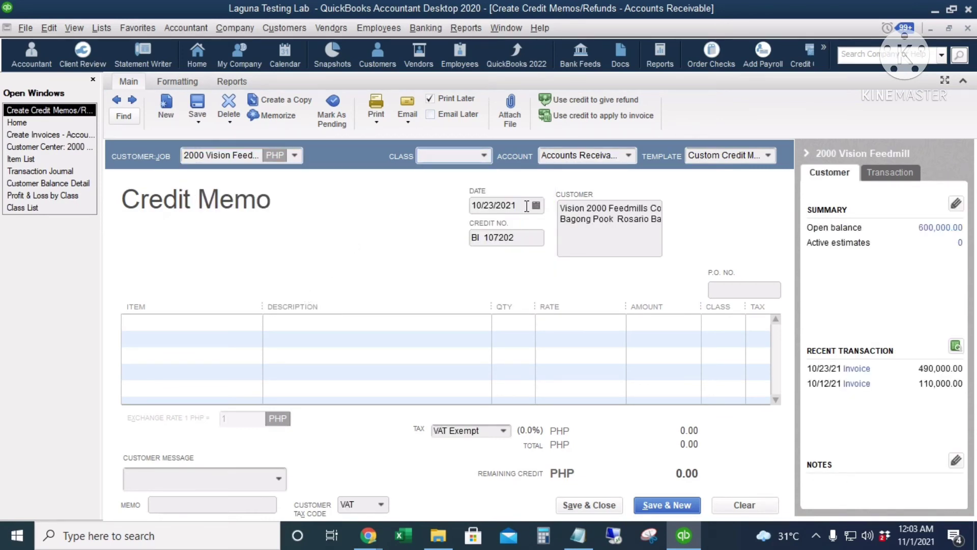
Add a line for item 10099-74-8-C with quantity 200 at rate 700.00 (140,000.00).
left_click(160, 322)
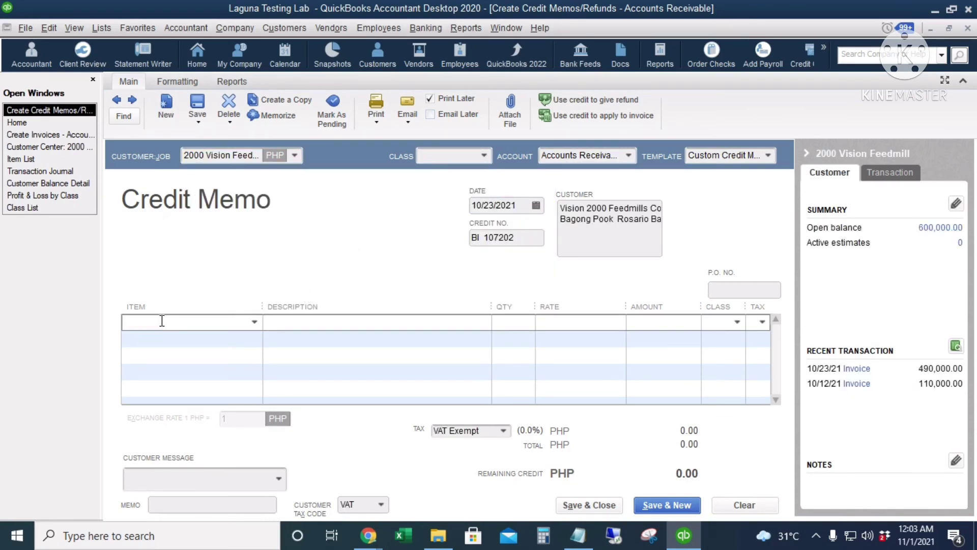
type("100")
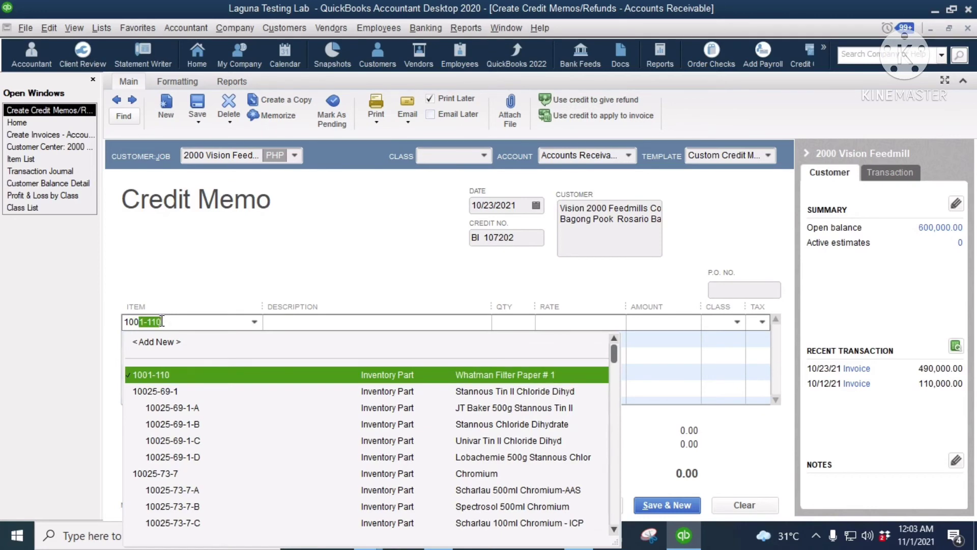
type("99")
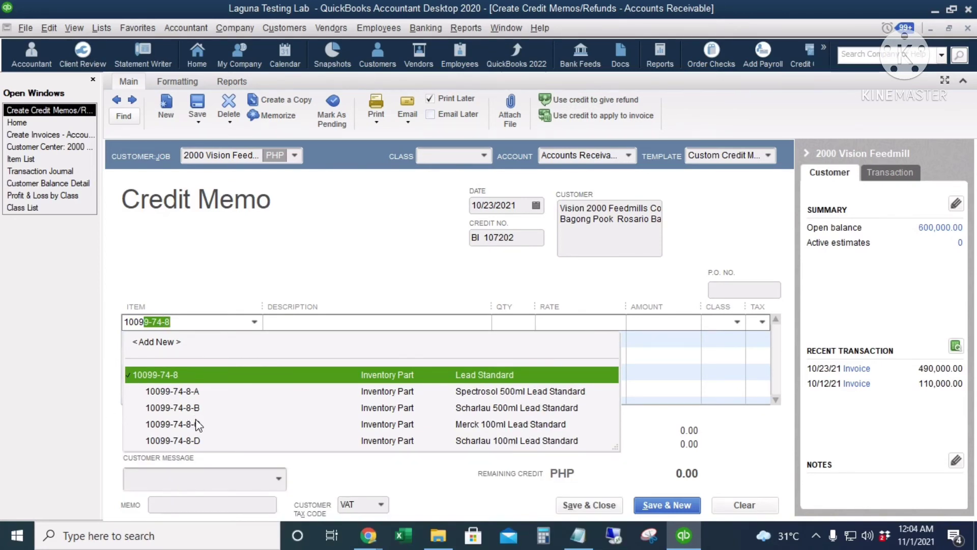
left_click(198, 424)
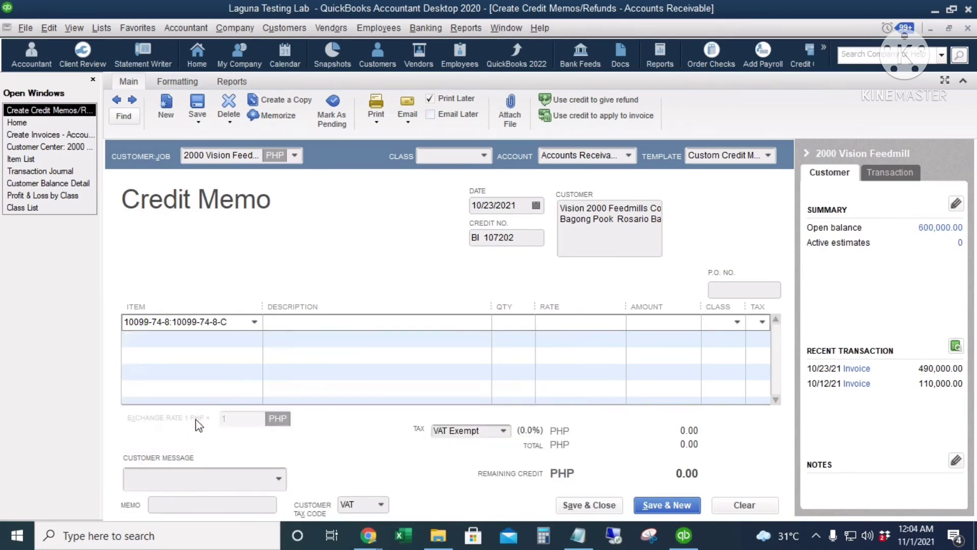
left_click(513, 324)
type("200")
key("Tab")
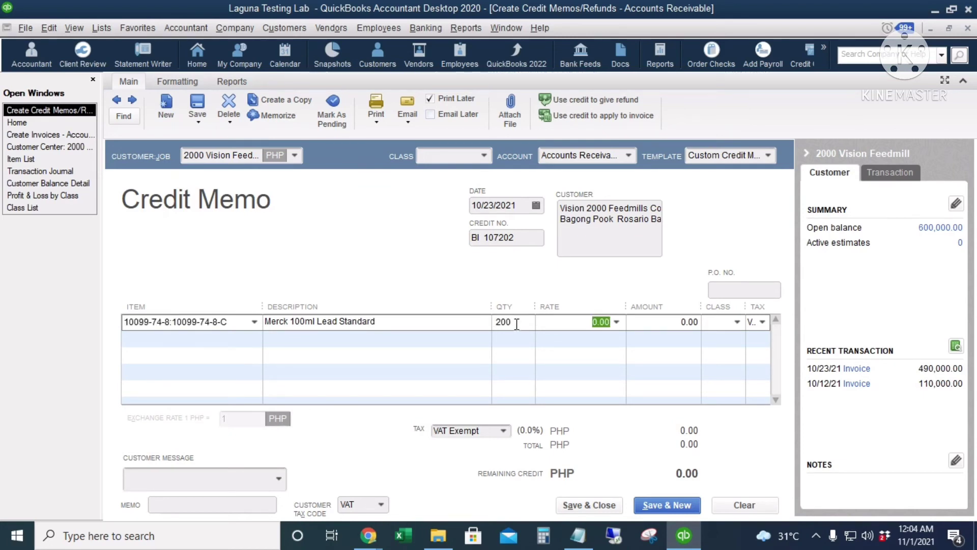
type("70")
key("Tab")
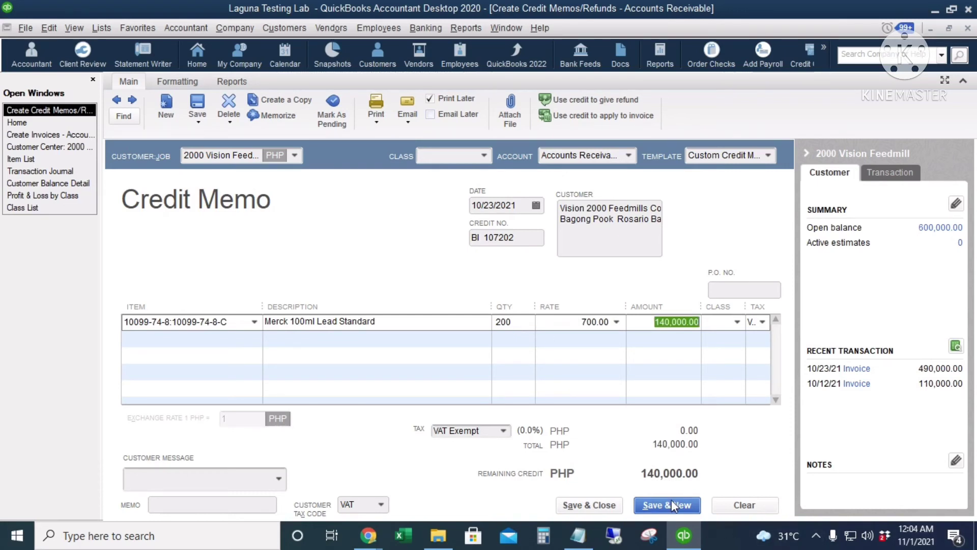
Save credit memo BI 107202 despite the missing class and apply its 140,000.00 to invoice BI 107199.
left_click(618, 507)
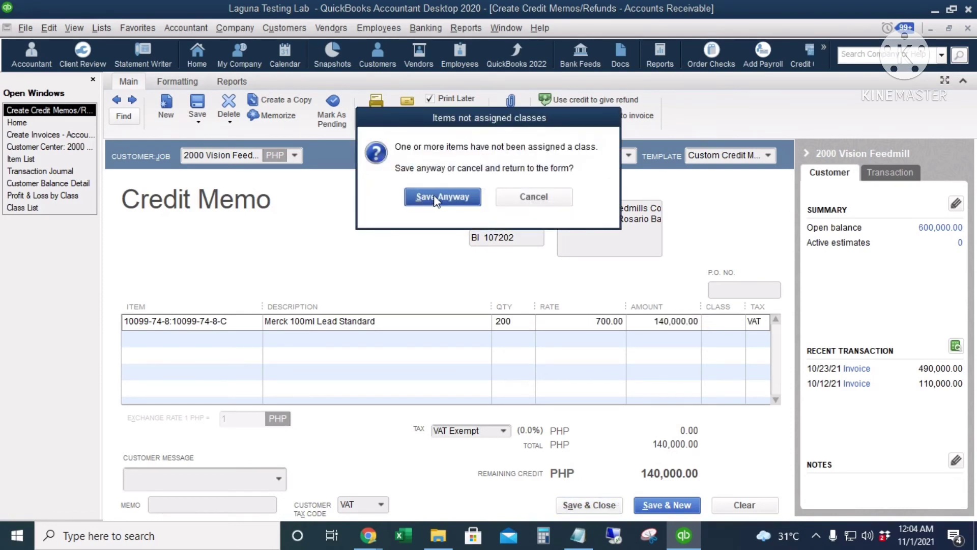
left_click(436, 202)
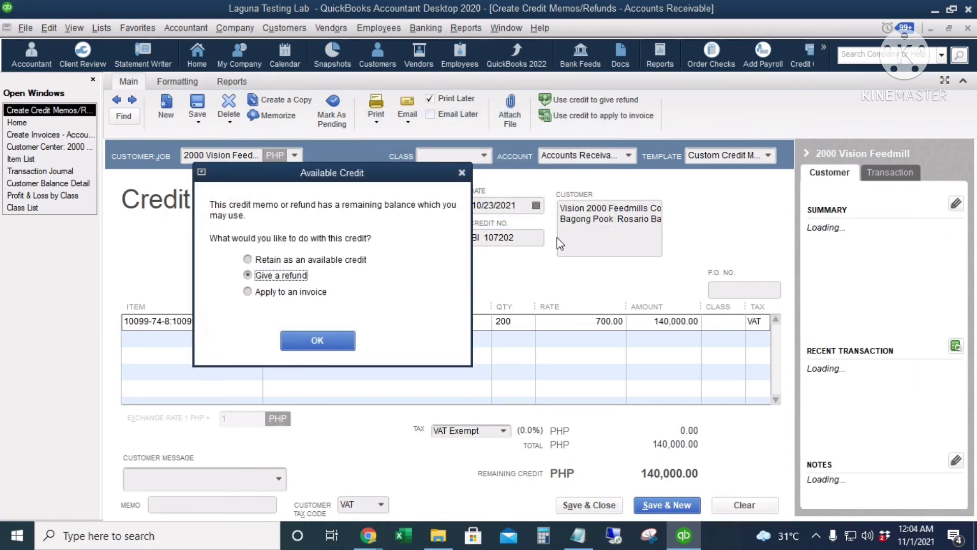
left_click(293, 294)
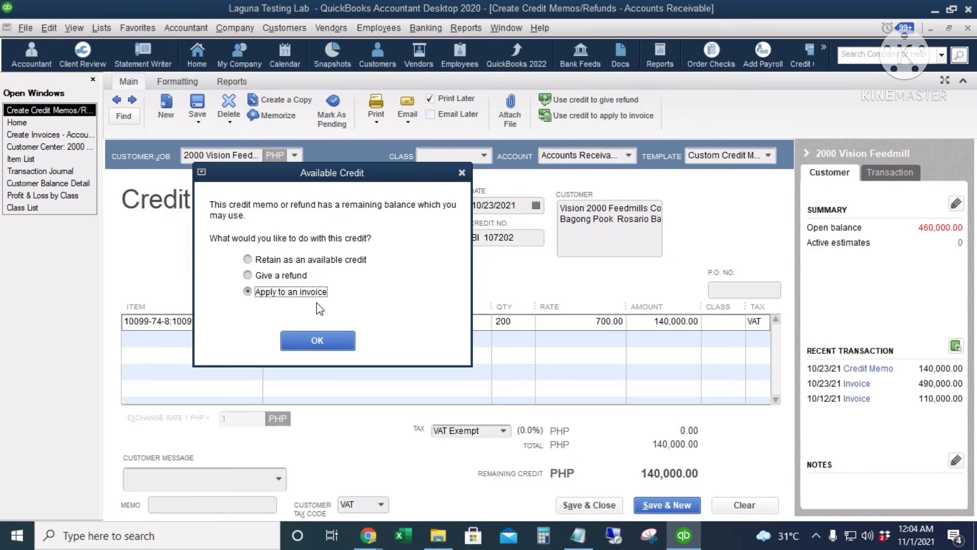
left_click(316, 341)
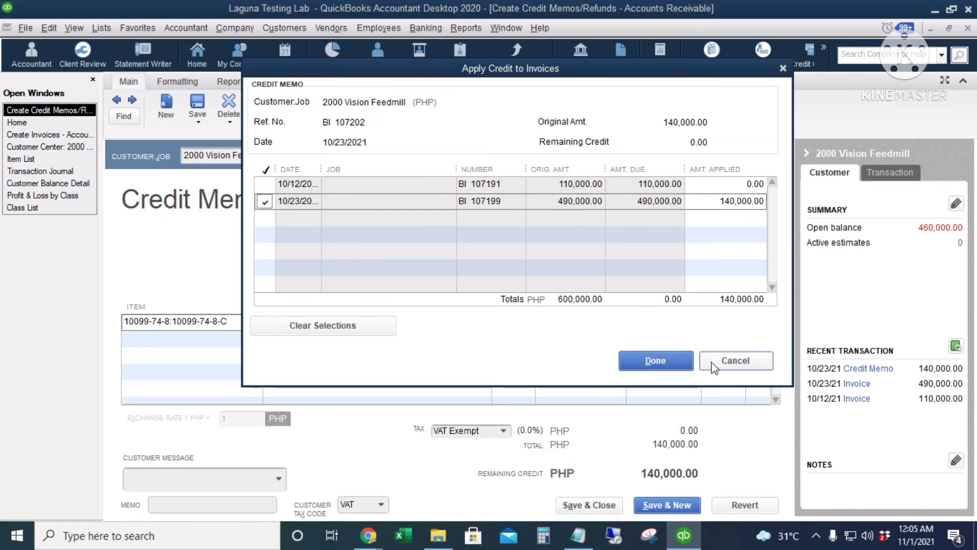
left_click(667, 361)
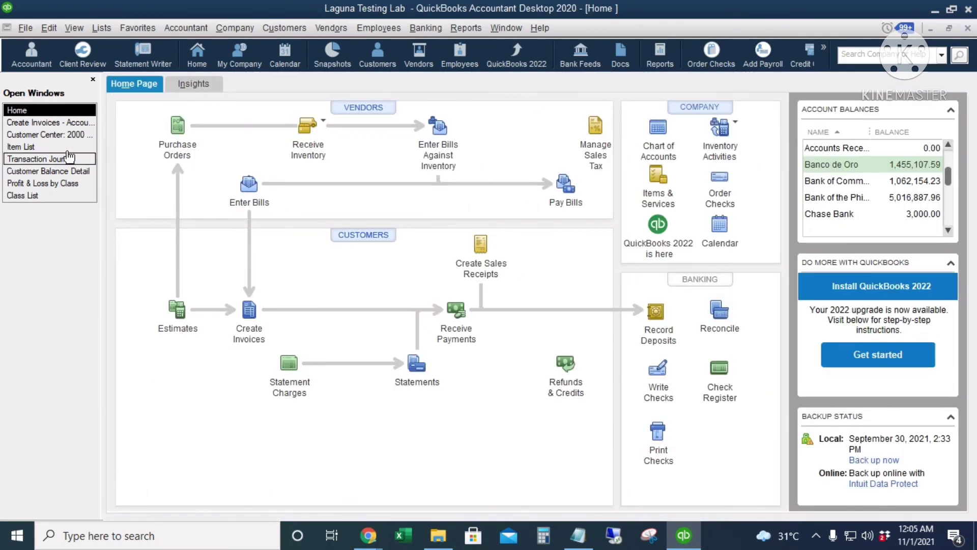
Verify invoice BI 107199 shows 140,000.00 applied and 350,000.00 due, then close it.
left_click(46, 135)
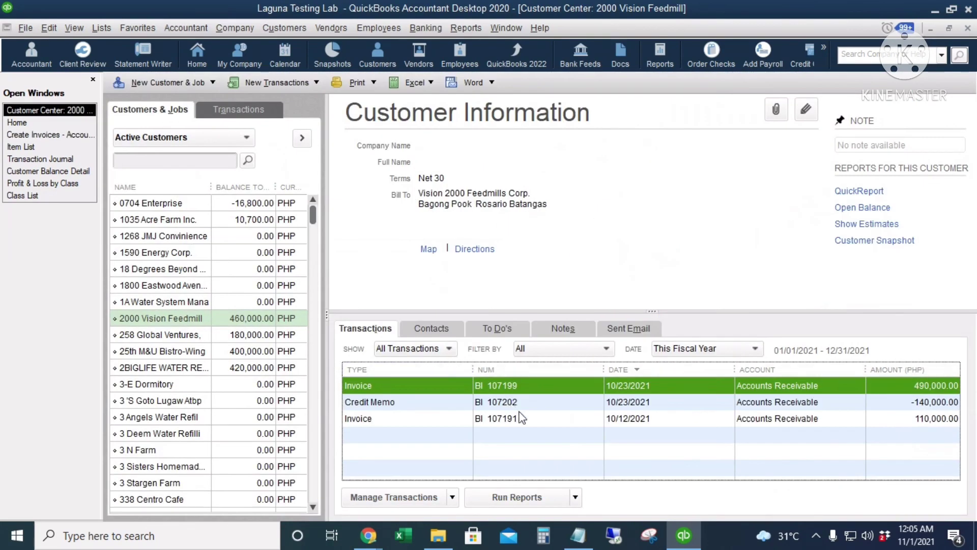
double_click(522, 386)
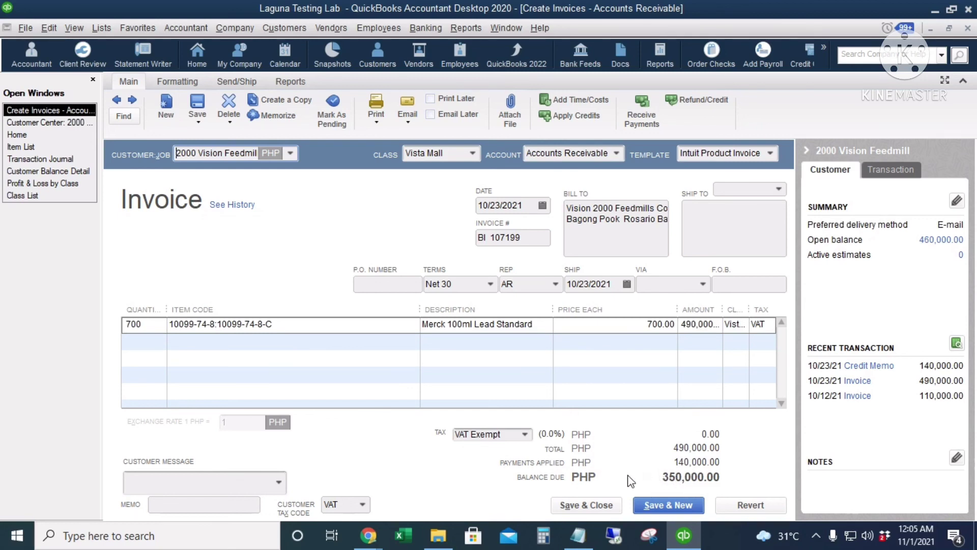
left_click(580, 506)
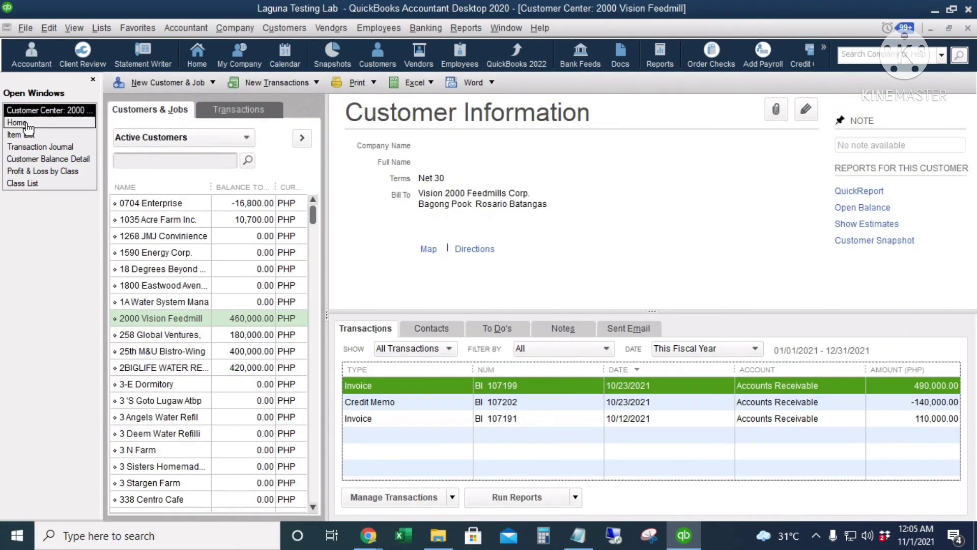
Return to the Home page from the Open Windows list.
left_click(26, 123)
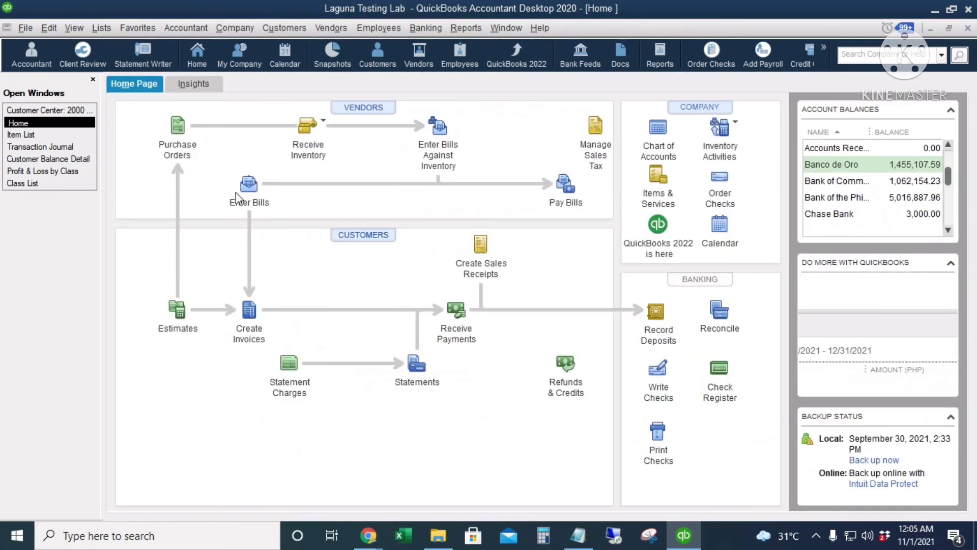